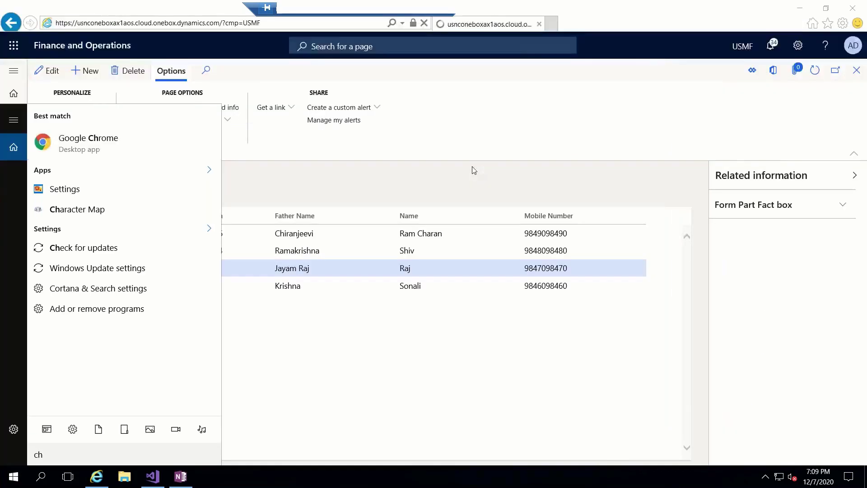
# - Close the Windows search to reveal the IciCustSavings customer list with IDs 1001–1004
pyautogui.click(459, 171)
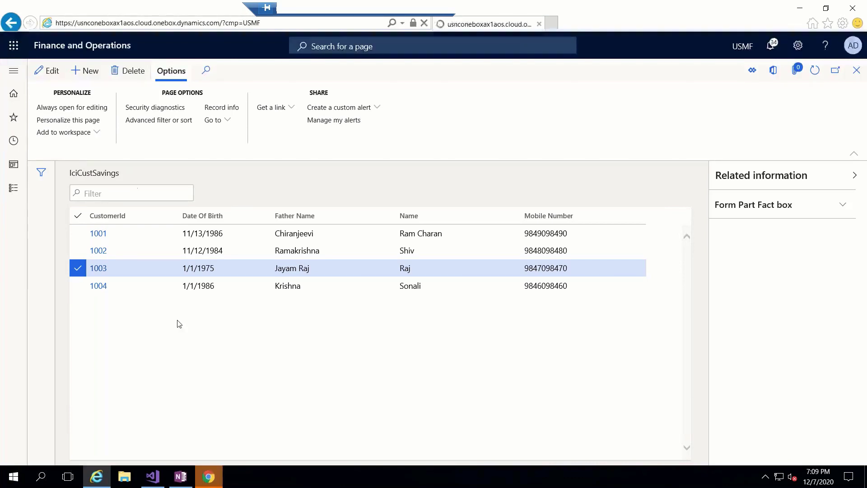
# - Bring the blank Chrome window to the front and maximize it to full screen
pyautogui.moveTo(214, 476)
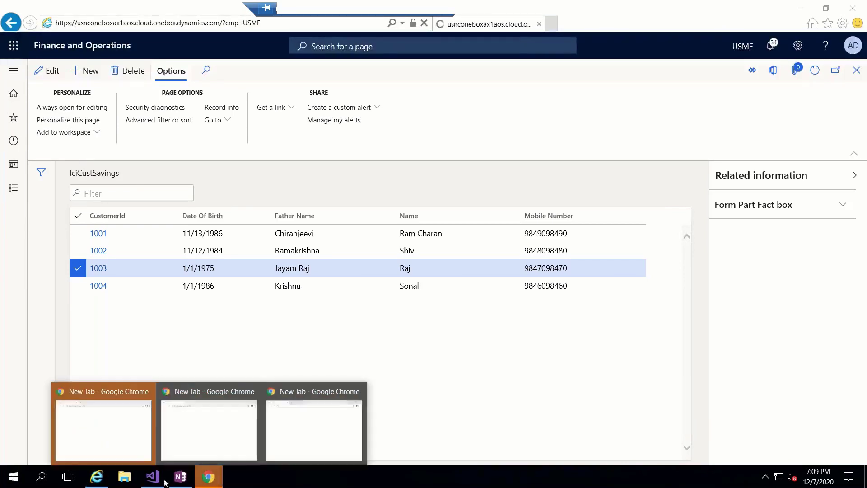
pyautogui.click(137, 459)
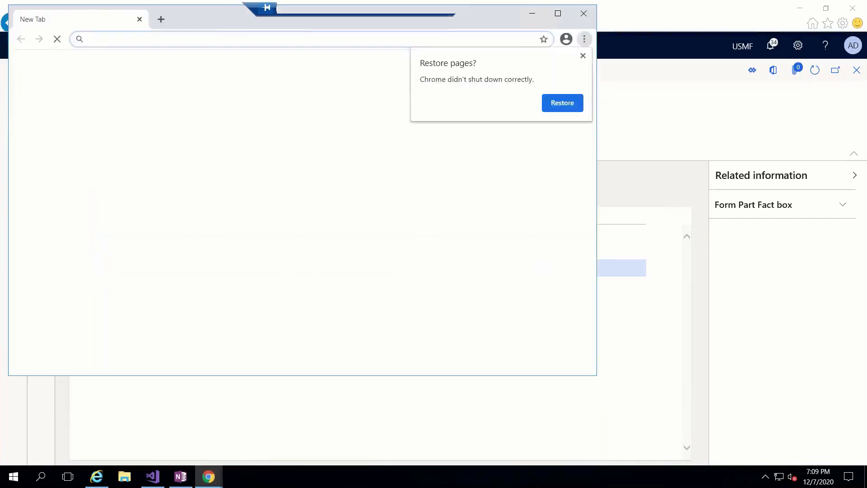
pyautogui.moveTo(229, 25); pyautogui.dragTo(220, 15)
pyautogui.doubleClick(220, 15)
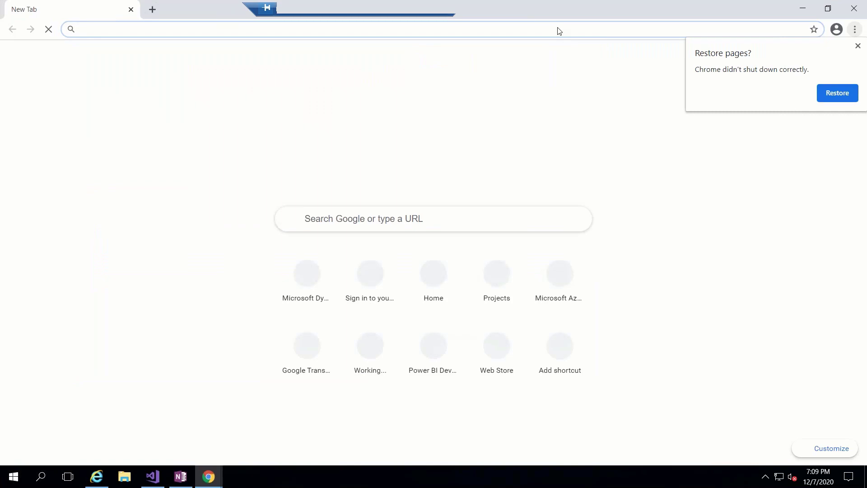
# - Search Google for 'power bi offline installer'
pyautogui.write('powe')
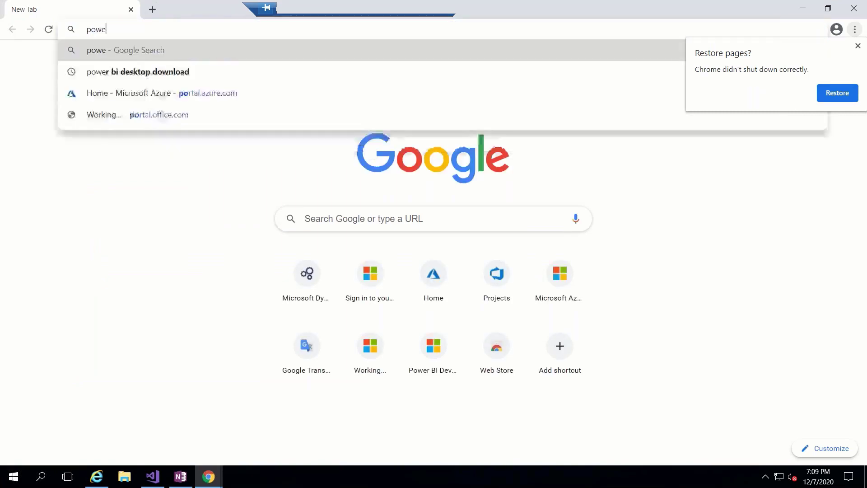
pyautogui.write('r bi')
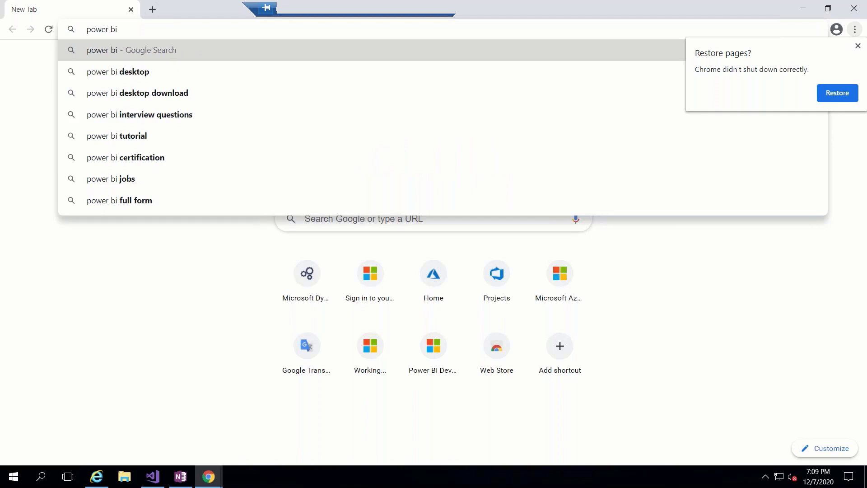
pyautogui.write(' stand')
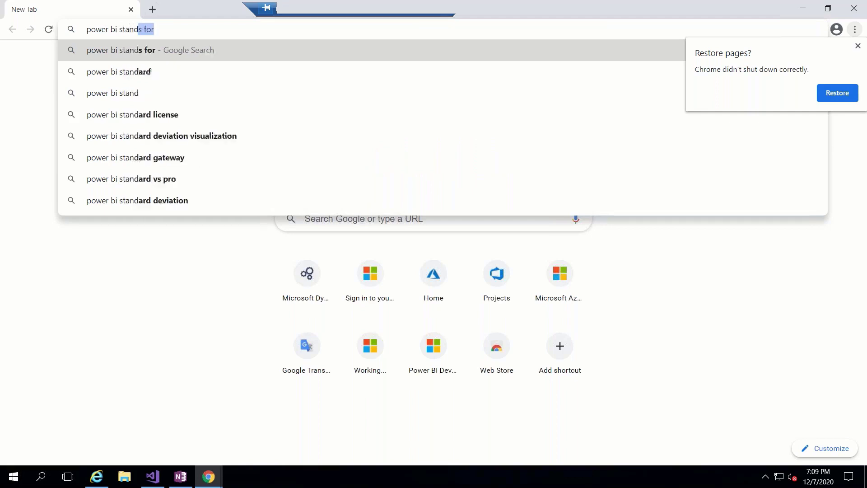
pyautogui.write('alone')
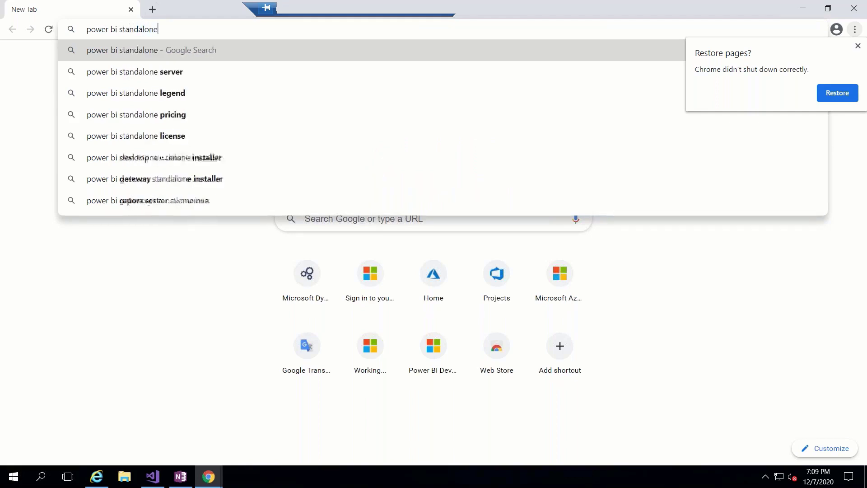
pyautogui.press('BackSpace')
pyautogui.press('BackSpace')
pyautogui.press('BackSpace')
pyautogui.press('BackSpace')
pyautogui.press('BackSpace')
pyautogui.press('BackSpace')
pyautogui.press('BackSpace')
pyautogui.press('BackSpace')
pyautogui.press('BackSpace')
pyautogui.press('BackSpace')
pyautogui.press('BackSpace')
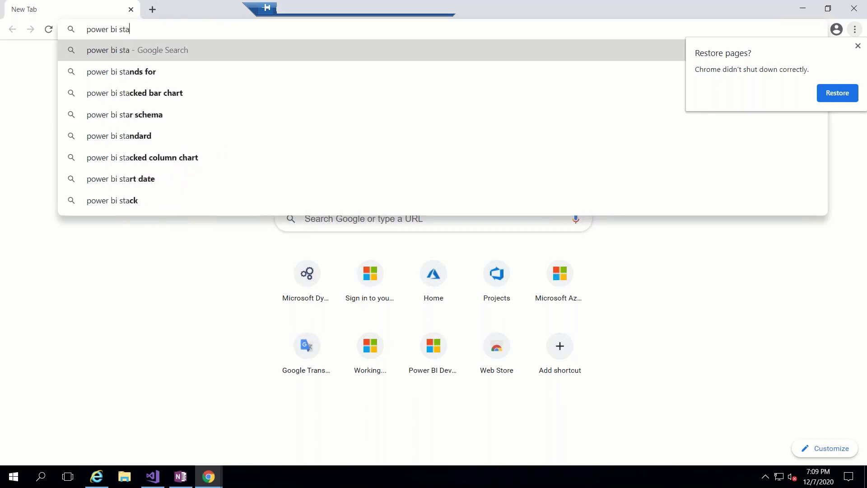
pyautogui.write('offl')
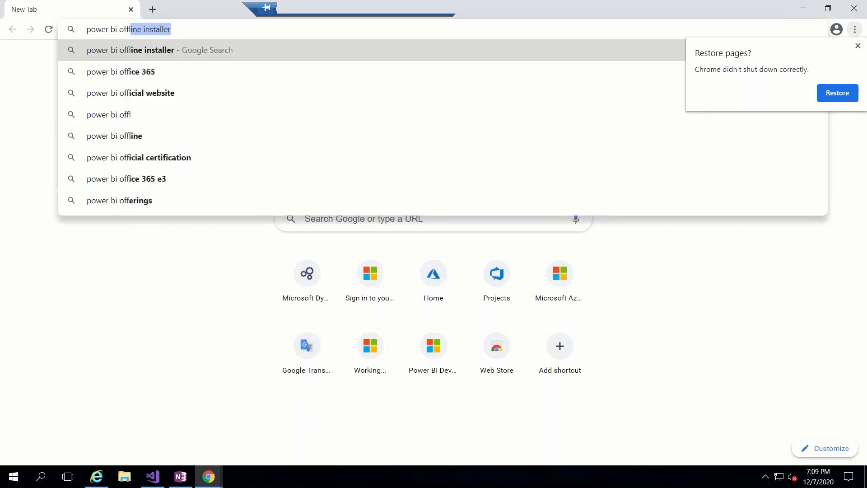
pyautogui.write('ine instal')
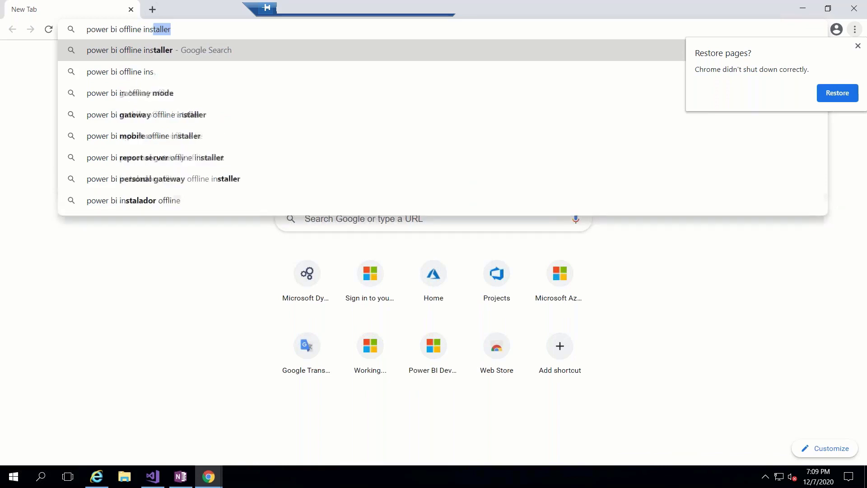
pyautogui.write('ler')
pyautogui.press('Return')
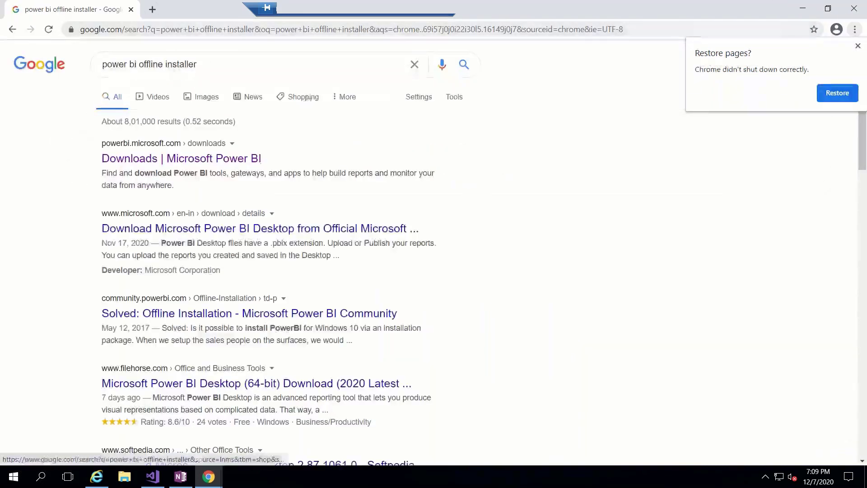
# - Open the Power BI downloads and Power BI Desktop search results in new tabs
pyautogui.rightClick(166, 160)
pyautogui.click(194, 167)
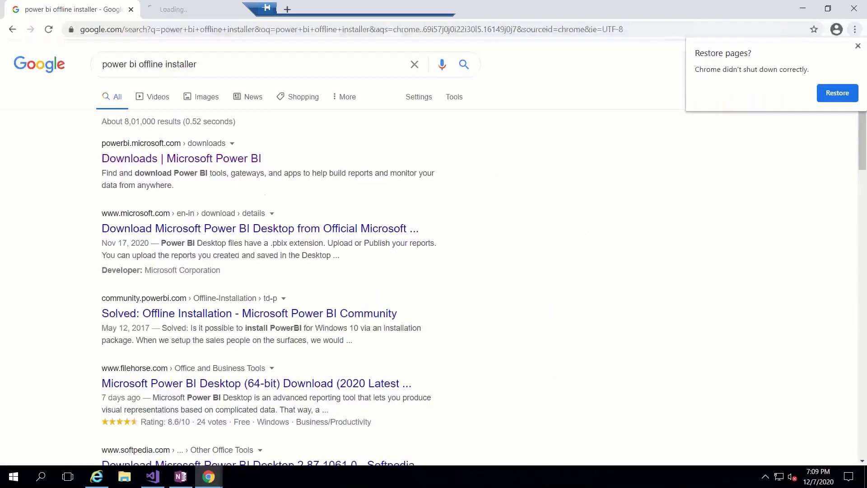
pyautogui.rightClick(195, 228)
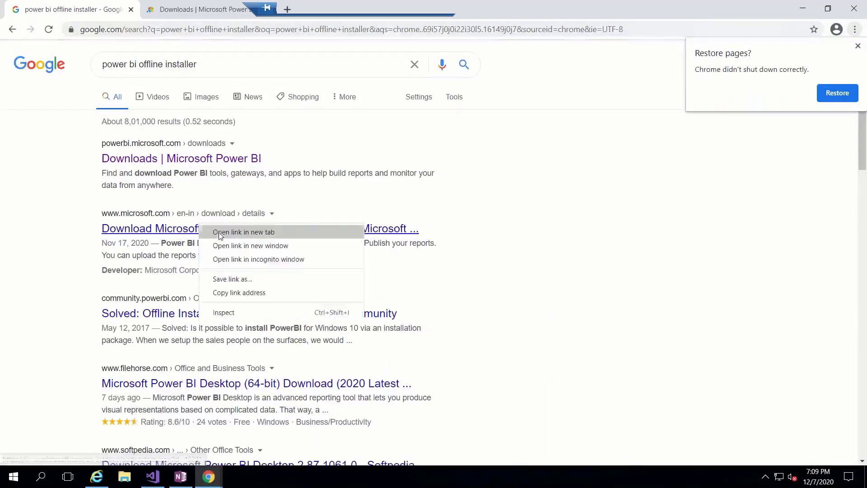
pyautogui.click(212, 231)
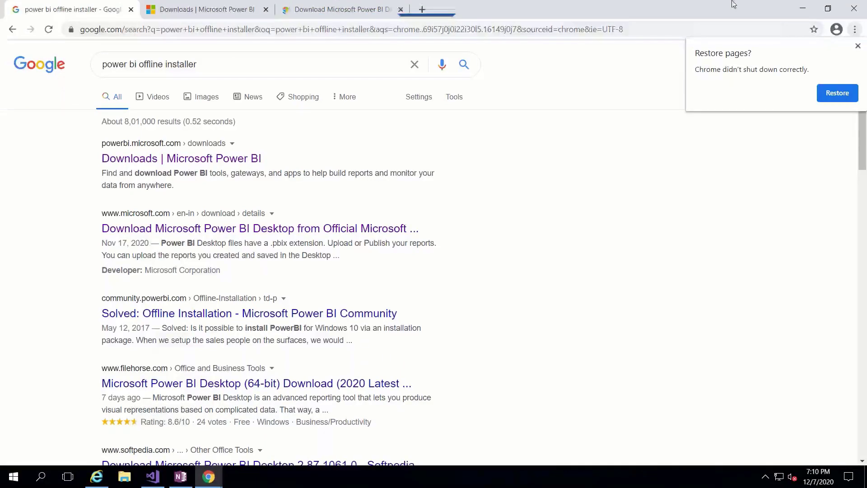
# - From the Power BI downloads page, open Desktop download and Advanced download options in new tabs
pyautogui.hotkey('ctrl', 'Tab')
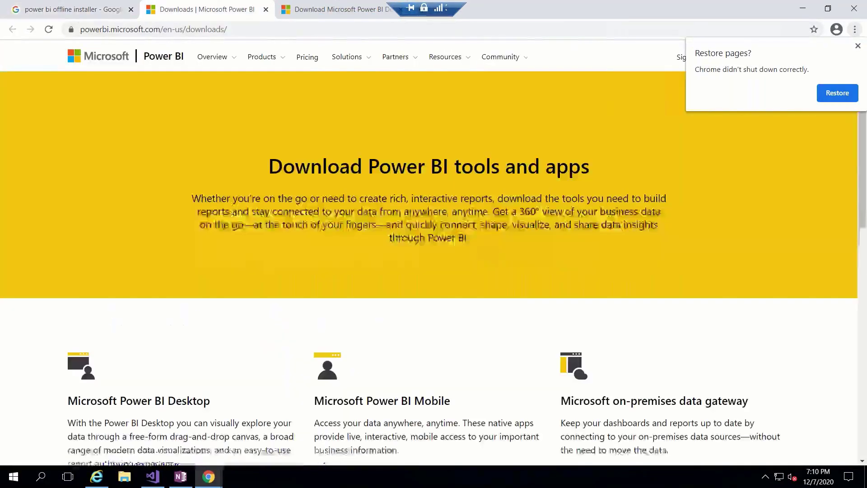
pyautogui.scroll(-15, 434, 253)
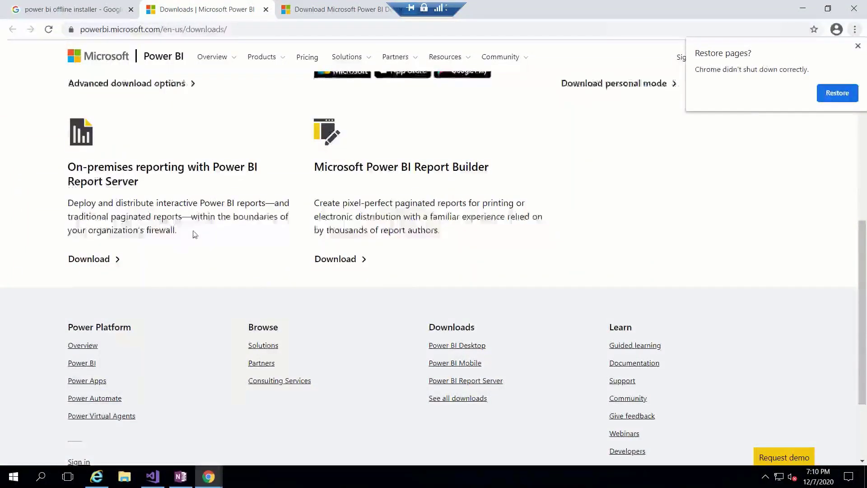
pyautogui.scroll(1, 195, 233)
pyautogui.scroll(1, 194, 233)
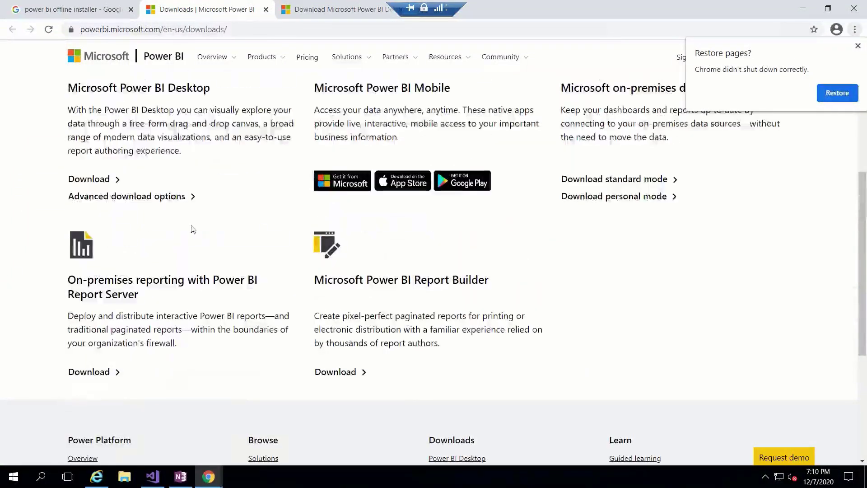
pyautogui.rightClick(100, 186)
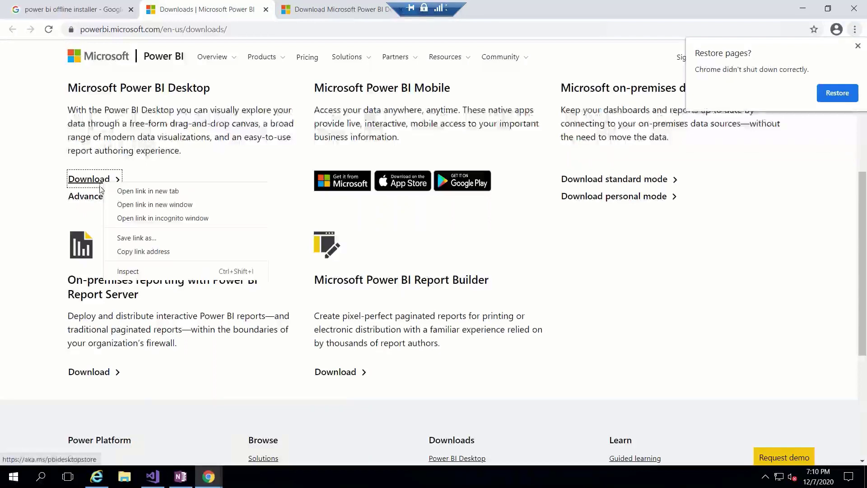
pyautogui.click(135, 191)
pyautogui.rightClick(129, 197)
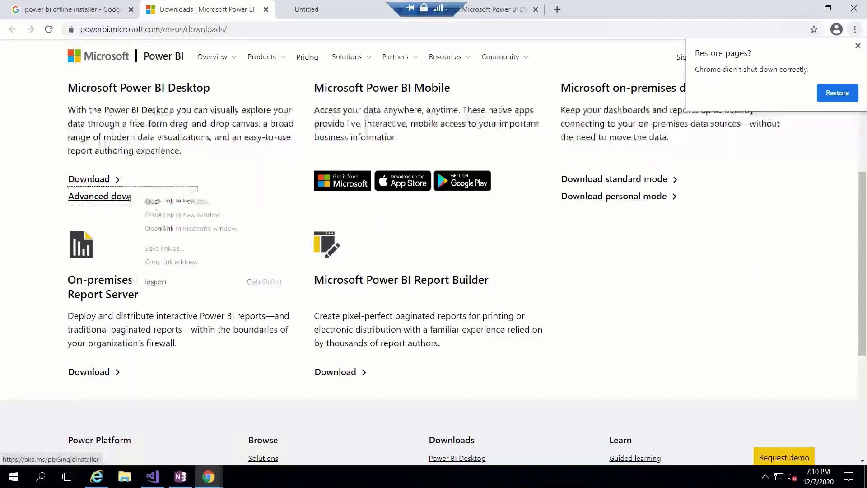
pyautogui.click(167, 201)
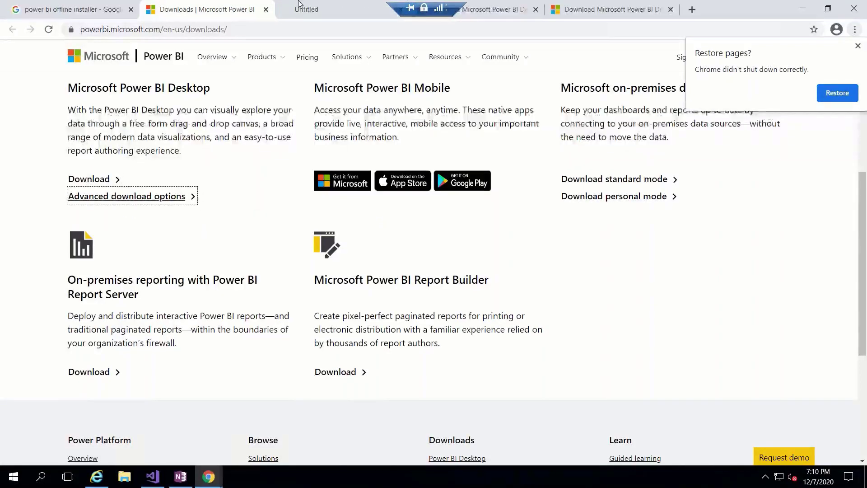
# - Reload the aka.ms/pbidesktopstore tab and split it into its own window
pyautogui.click(298, 6)
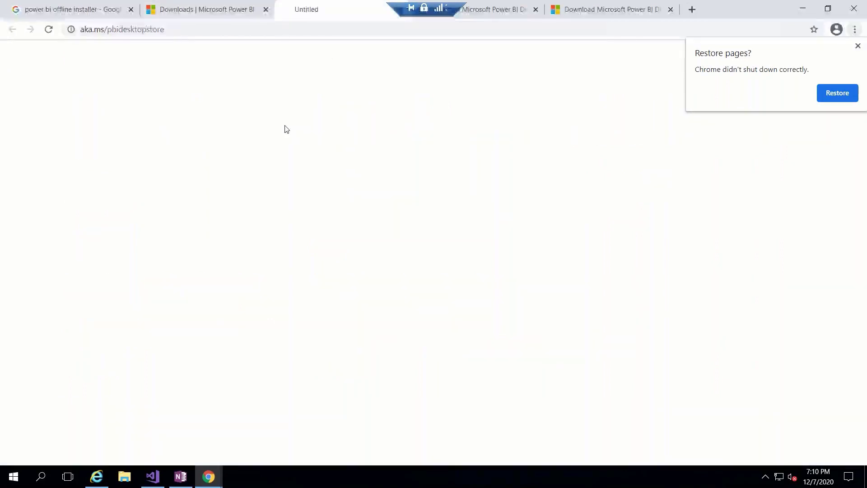
pyautogui.click(183, 32)
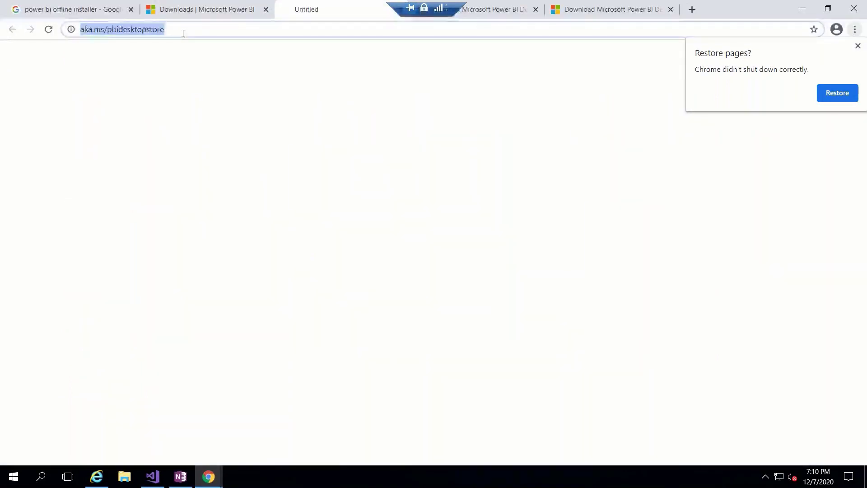
pyautogui.press('Return')
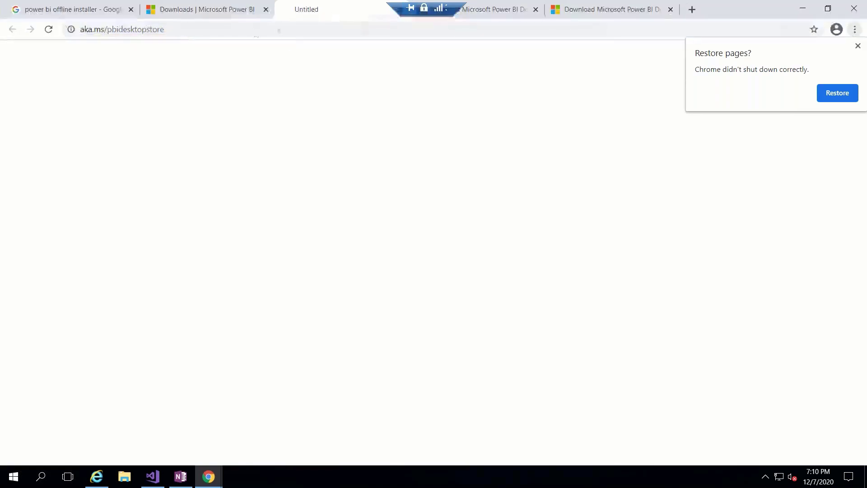
pyautogui.moveTo(306, 9); pyautogui.dragTo(240, 116)
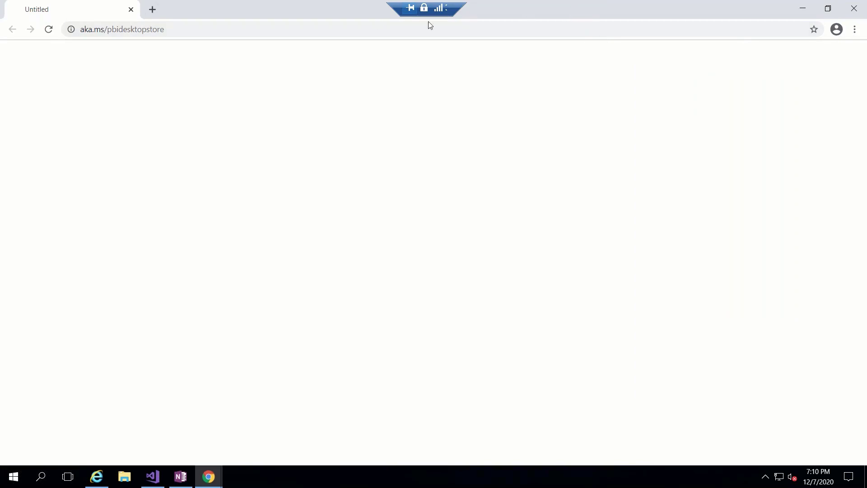
# - Close the separate store-link window and return to the Power BI Desktop download page
pyautogui.click(847, 11)
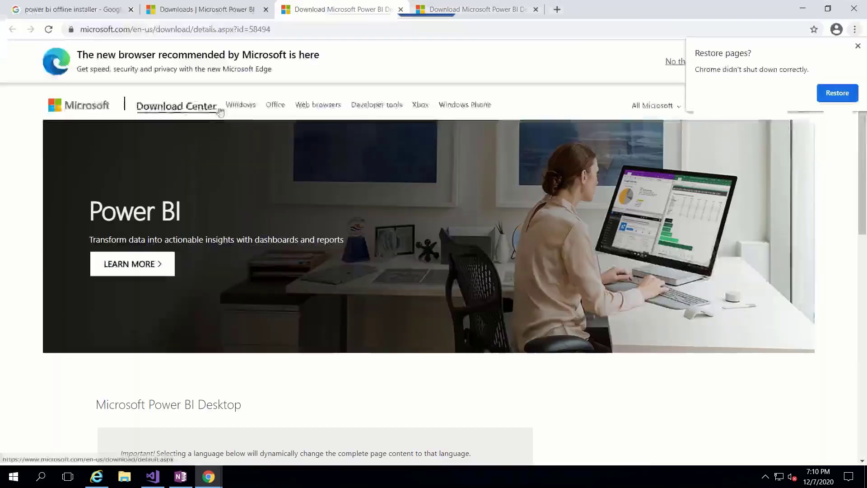
pyautogui.click(203, 5)
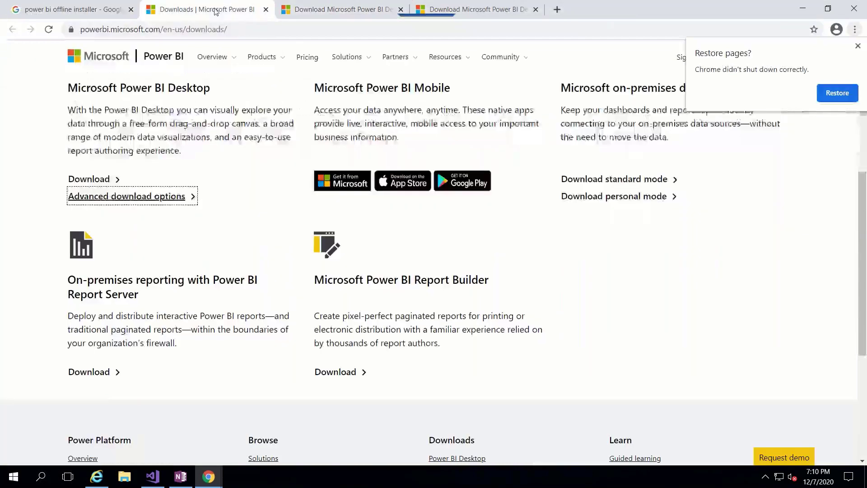
pyautogui.click(287, 11)
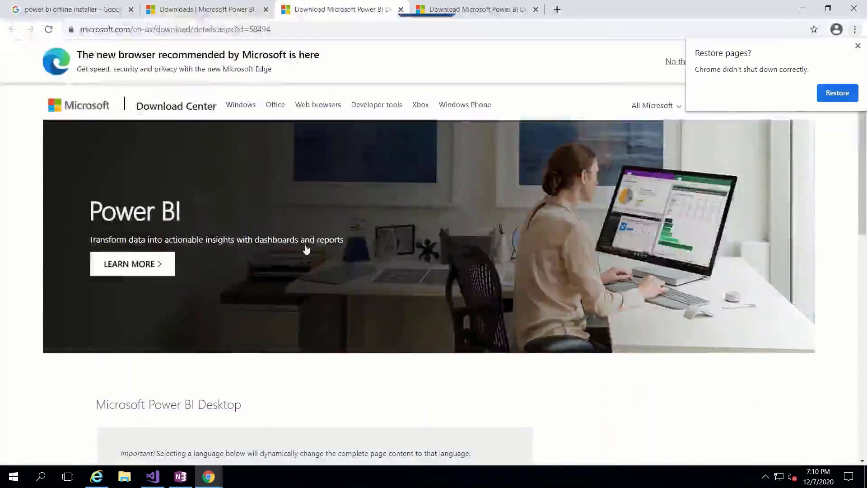
pyautogui.scroll(-7, 306, 248)
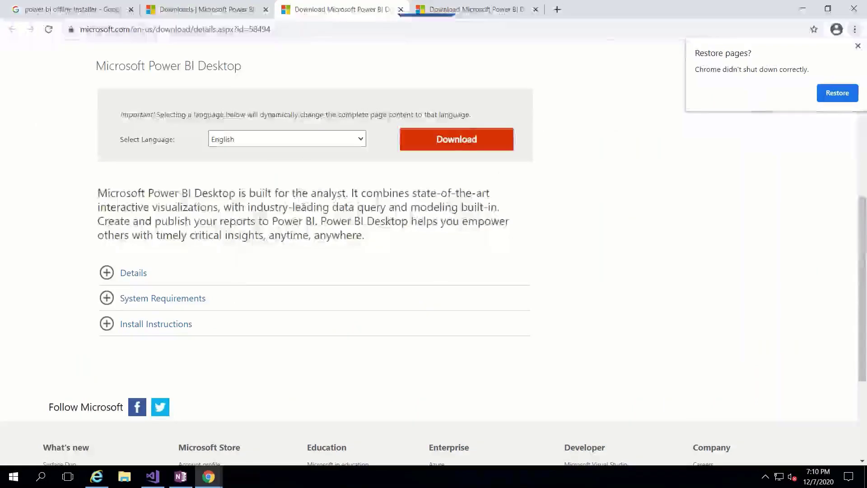
# - Download the 64-bit installer PBIDesktopSetup_x64.exe (311.3 MB)
pyautogui.click(469, 144)
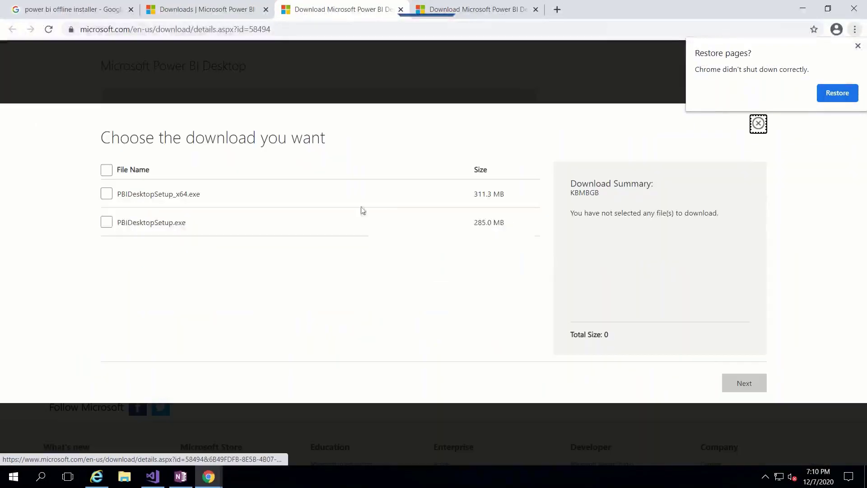
pyautogui.click(107, 195)
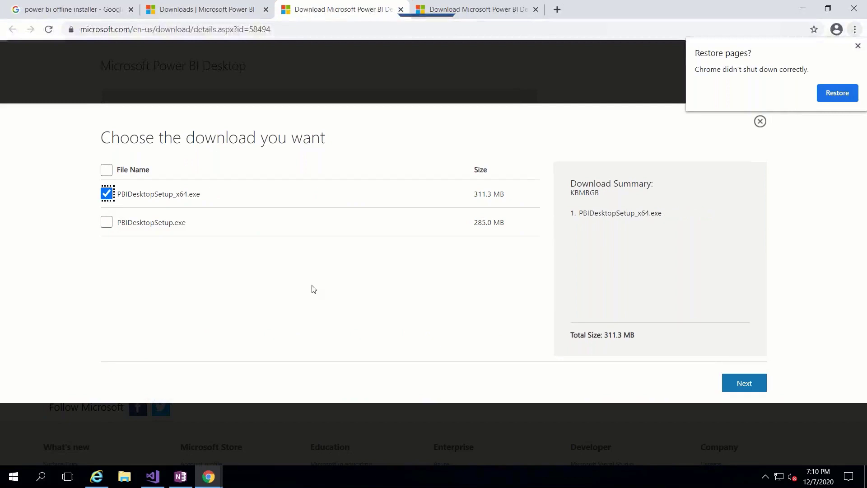
pyautogui.click(740, 384)
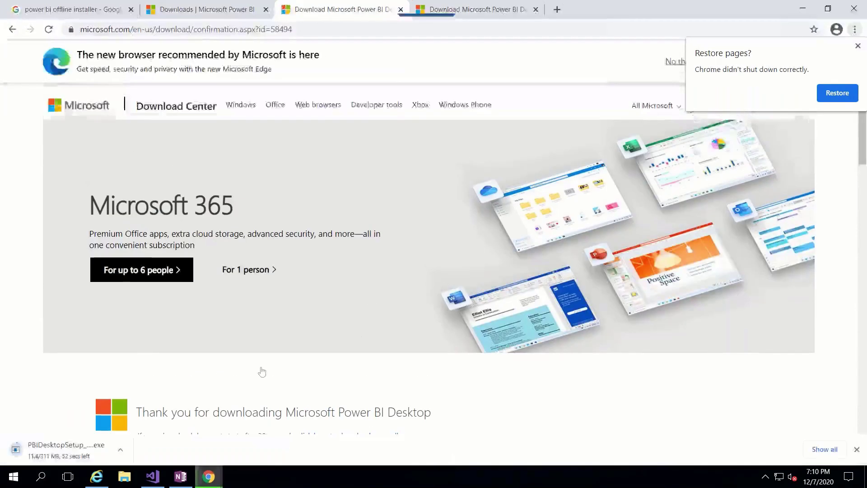
# - Check the Start menu for an installed Power BI via a 'power' search, then launch PBIDesktopSetup
pyautogui.click(14, 476)
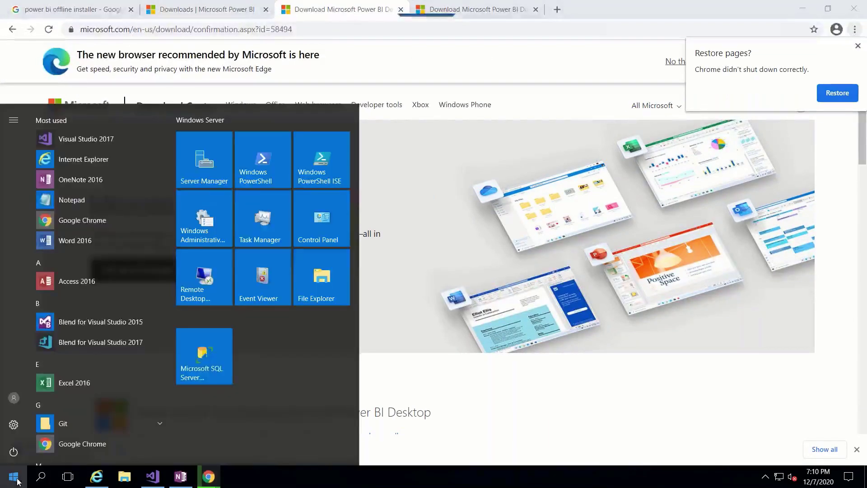
pyautogui.scroll(-15, 104, 348)
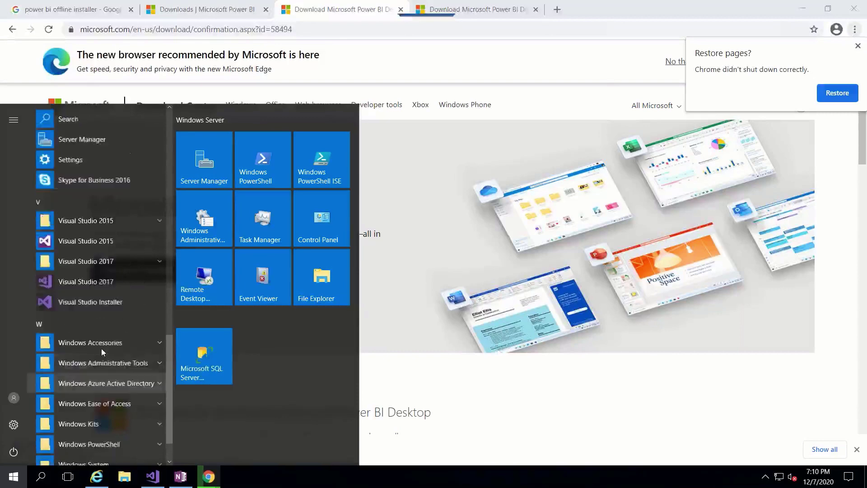
pyautogui.scroll(5, 101, 349)
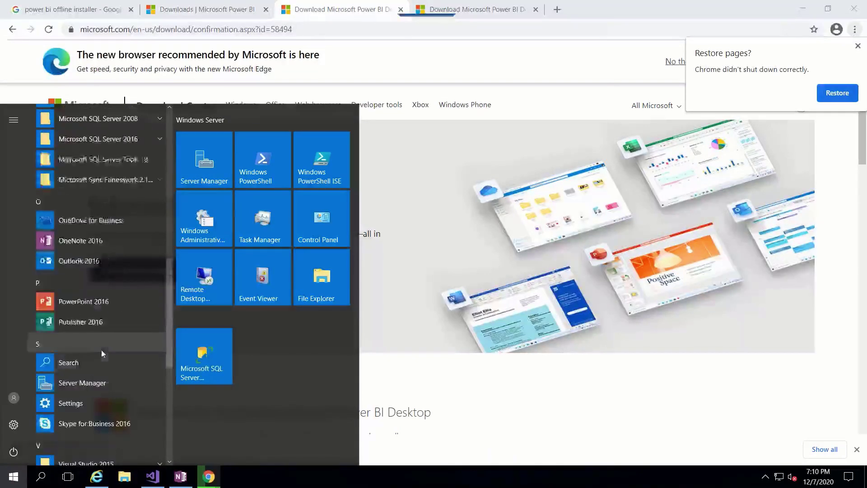
pyautogui.scroll(-5, 101, 350)
pyautogui.write('power')
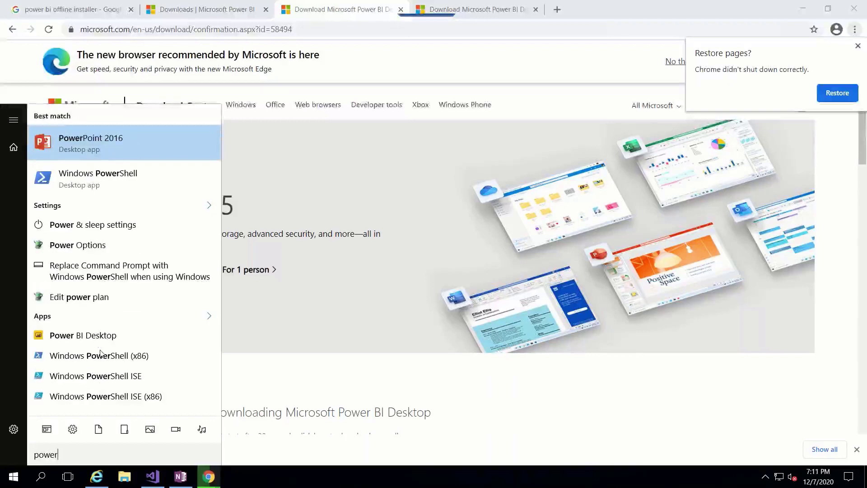
pyautogui.press('Escape')
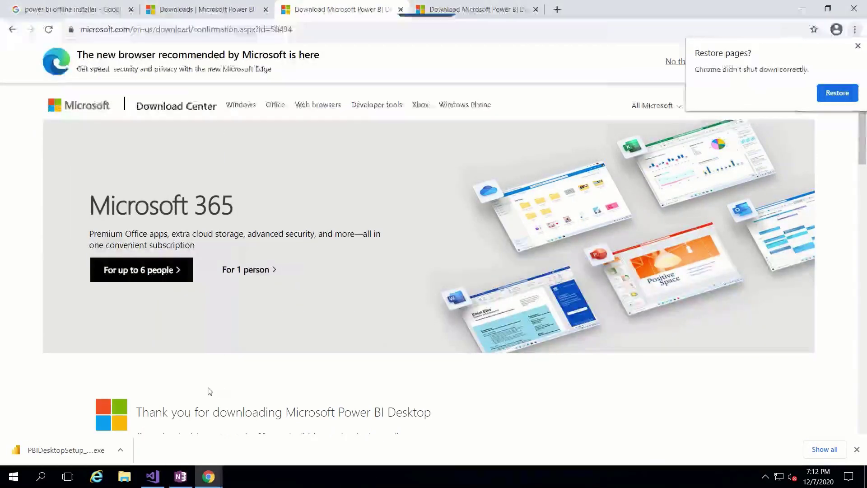
pyautogui.click(49, 450)
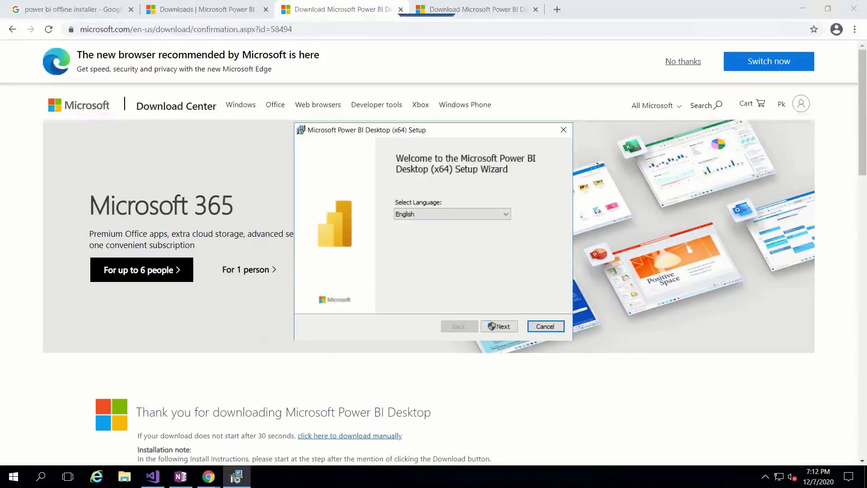
# - Start the Power BI Desktop install, approve UAC, then cancel it and confirm the cancellation
pyautogui.click(499, 326)
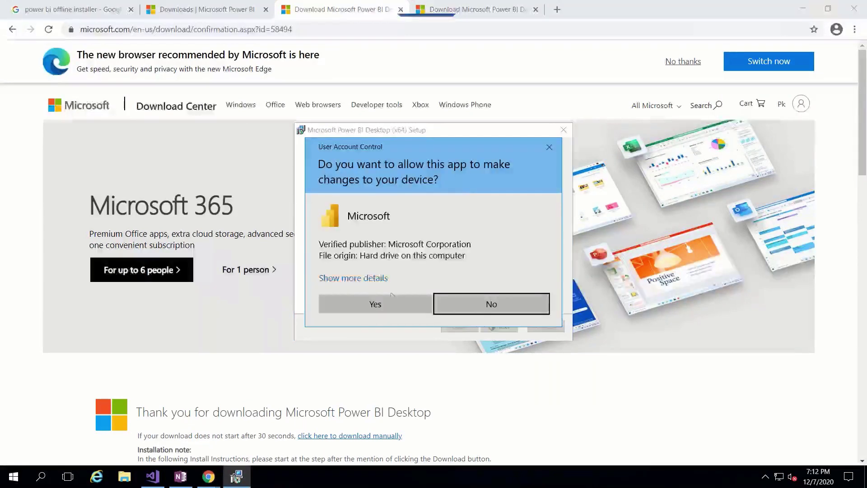
pyautogui.click(392, 298)
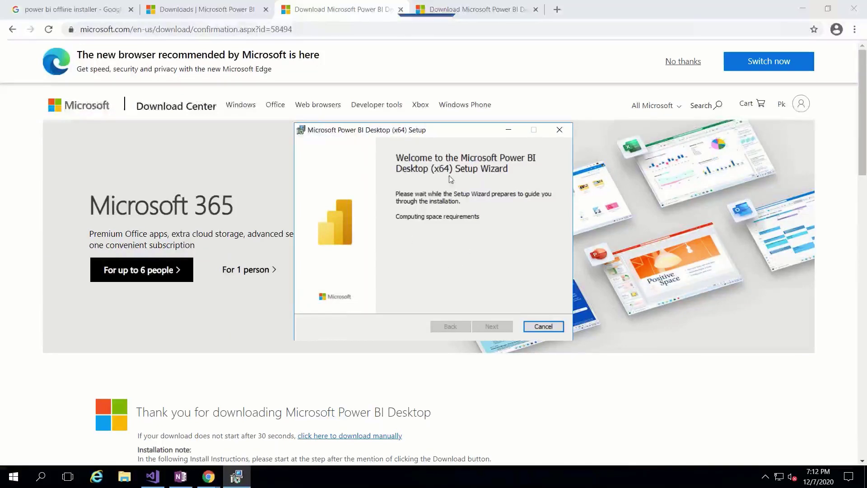
pyautogui.click(549, 327)
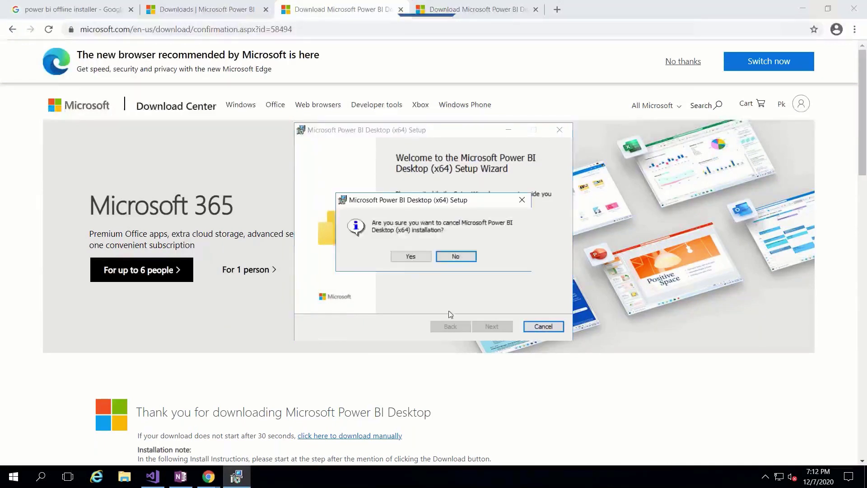
pyautogui.click(414, 256)
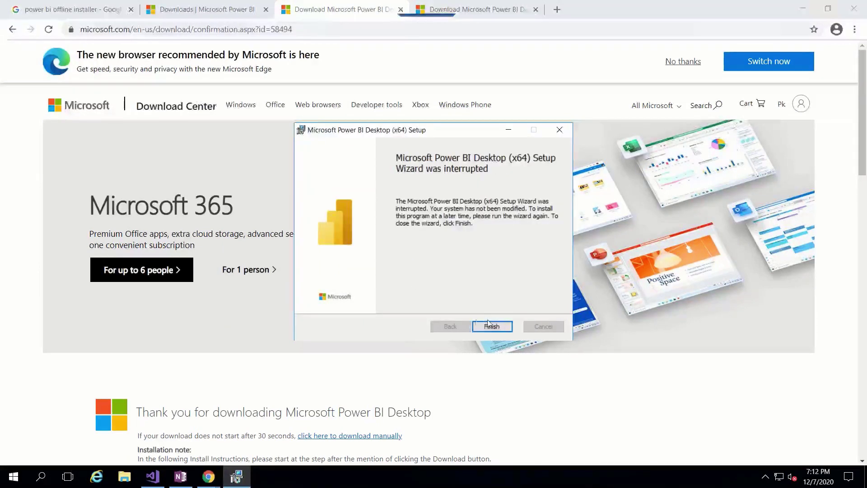
# - Close the interrupted wizard, load dev.powerbi.com/apps in Chrome and begin Sign in
pyautogui.click(491, 326)
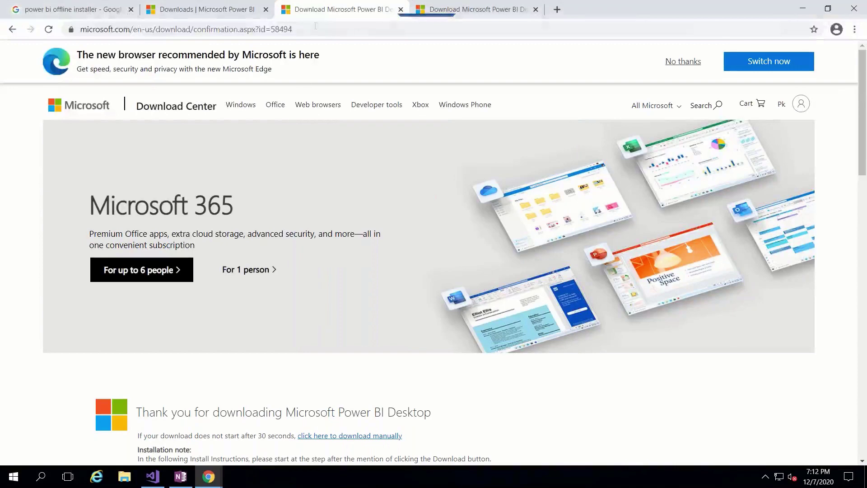
pyautogui.click(95, 13)
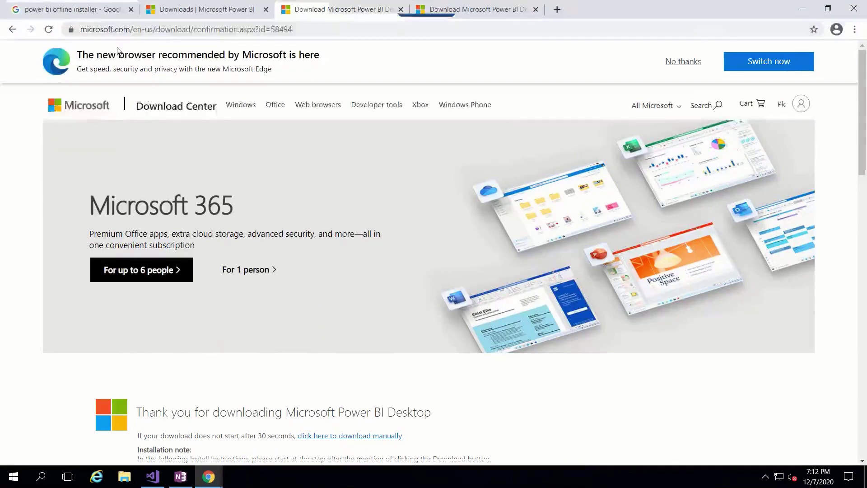
pyautogui.hotkey('ctrl', 'l')
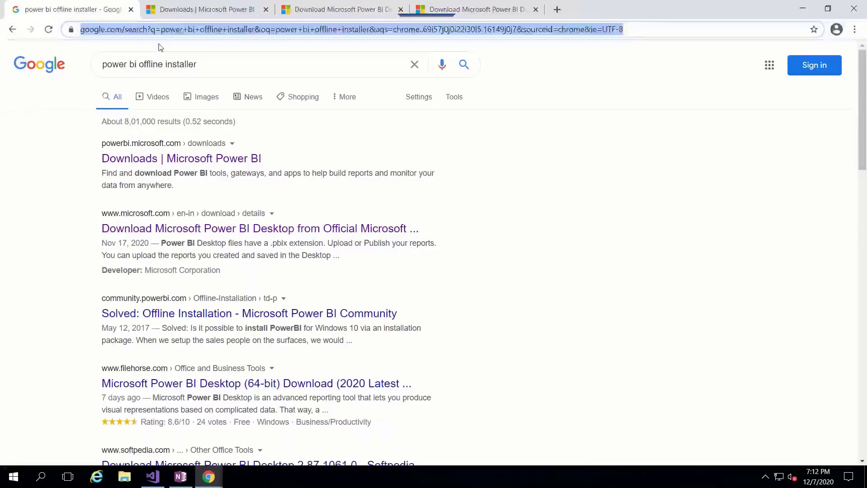
pyautogui.write('dev.p')
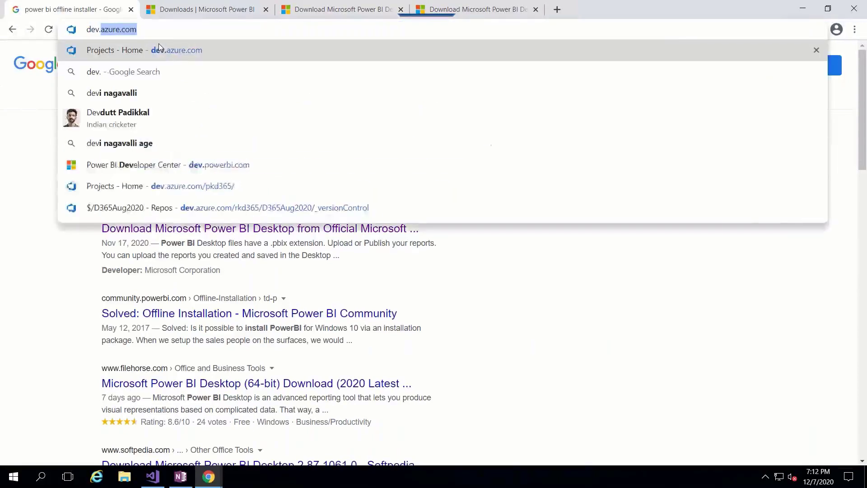
pyautogui.write('owerbi.')
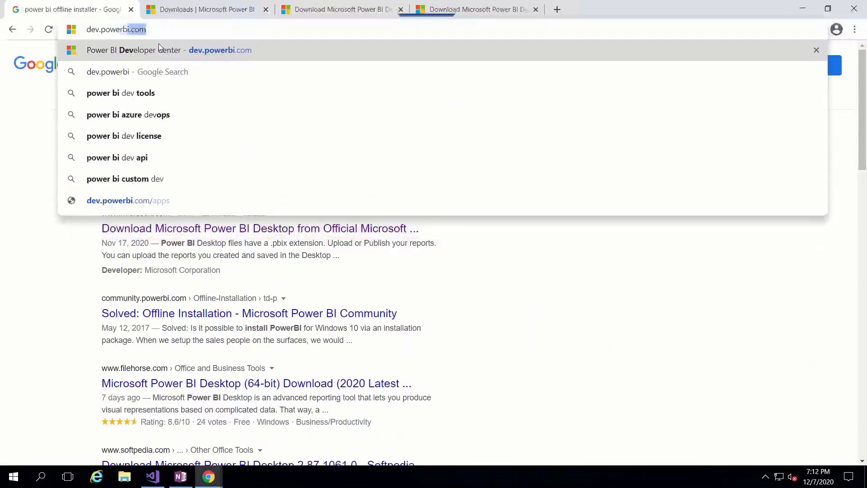
pyautogui.write('com/')
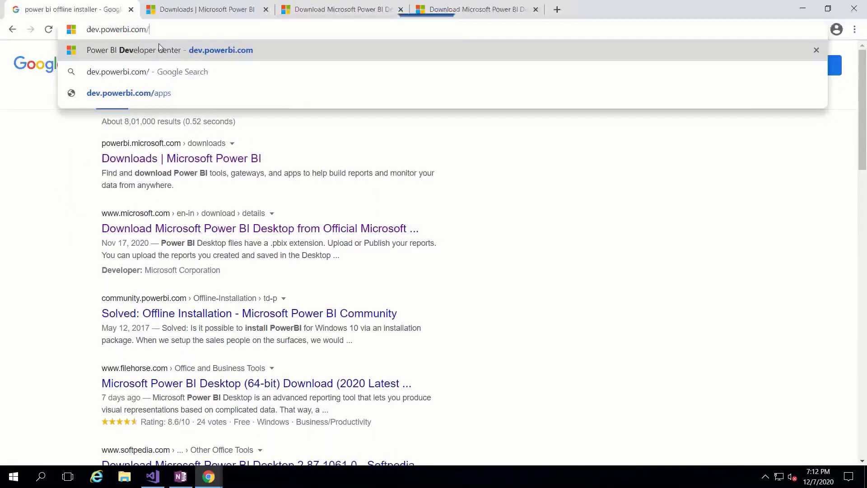
pyautogui.write('apps')
pyautogui.press('Return')
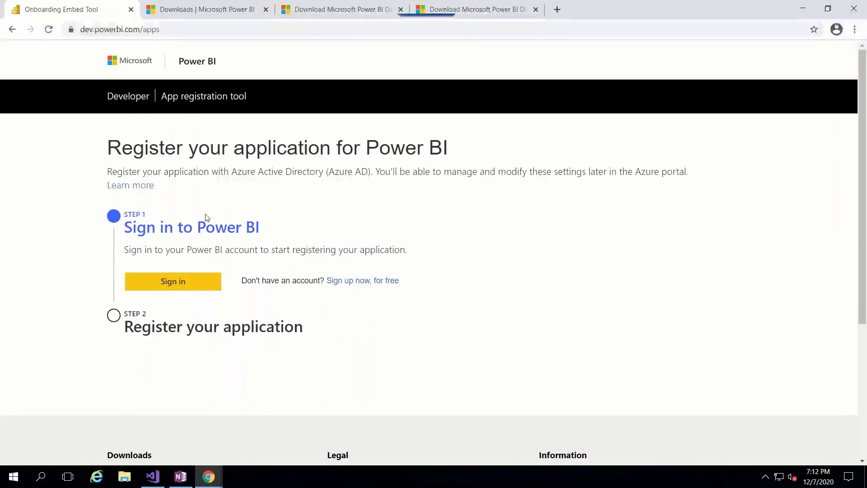
pyautogui.click(195, 286)
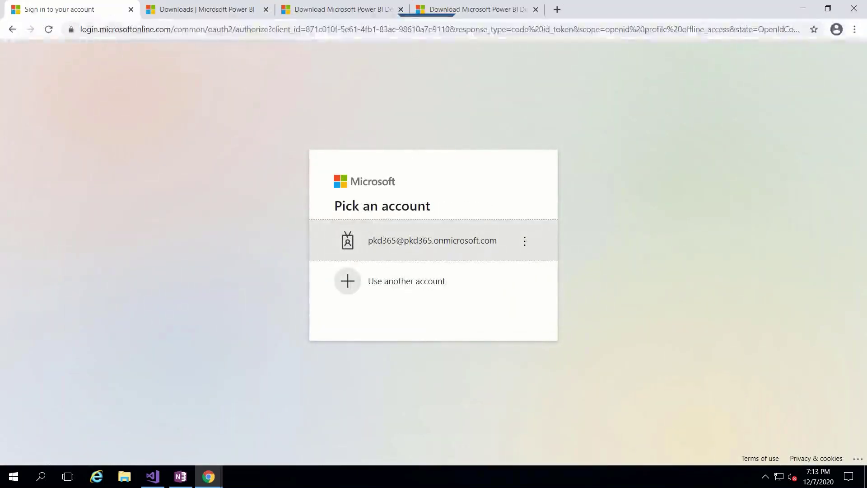
# - Sign in with the existing work account using its saved password
pyautogui.click(404, 251)
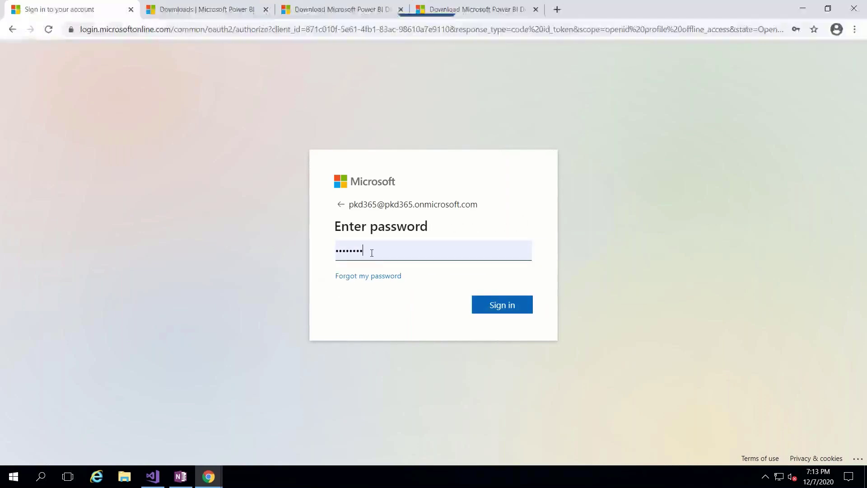
pyautogui.doubleClick(371, 250)
pyautogui.click(490, 219)
pyautogui.click(501, 305)
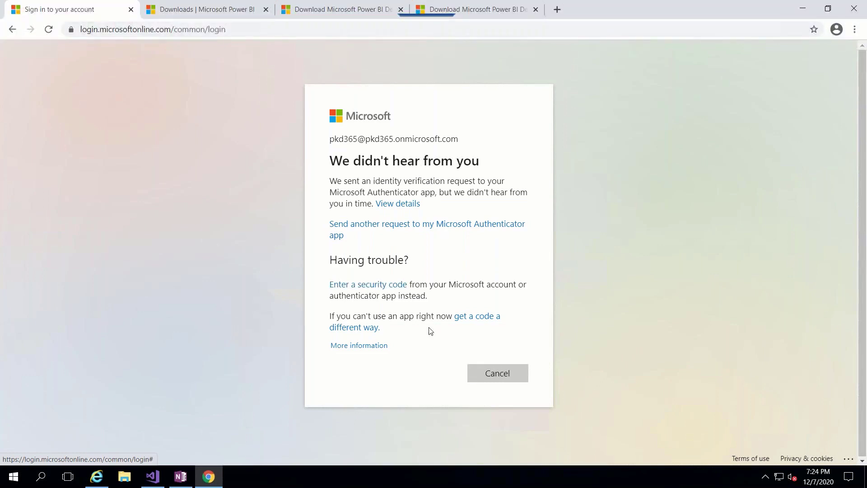
# - Ask to get a verification code a different way to list the identity options
pyautogui.click(463, 322)
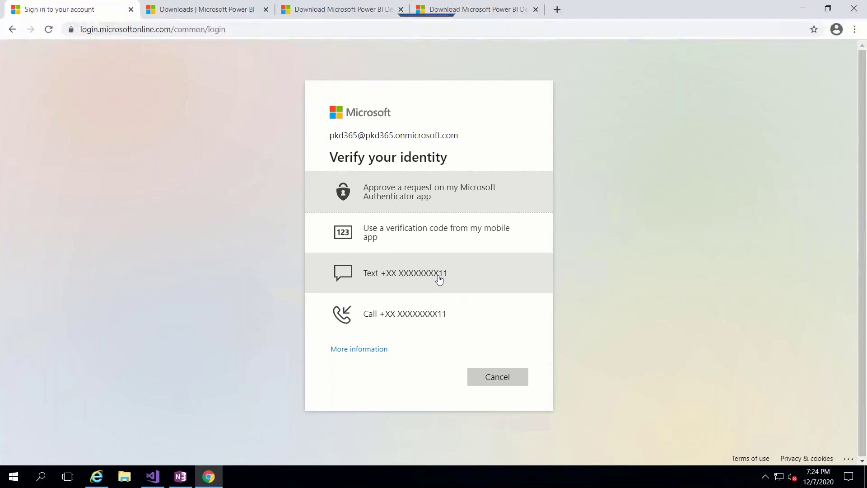
pyautogui.click(164, 484)
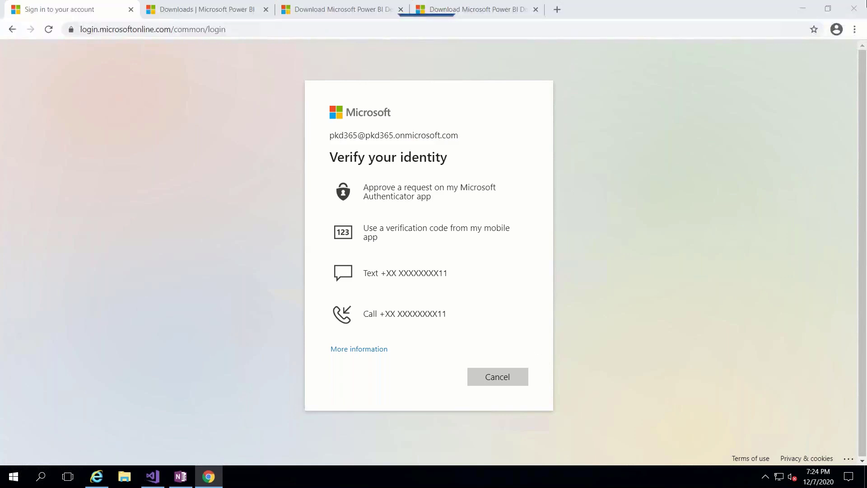
# - Minimize Chrome and switch to the Finance and Operations window
pyautogui.click(806, 13)
pyautogui.click(806, 13)
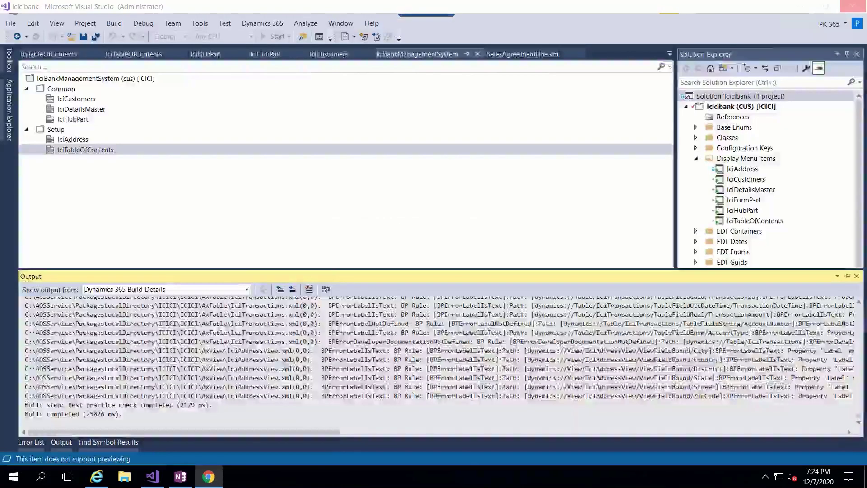
pyautogui.hotkey('alt', 'Tab')
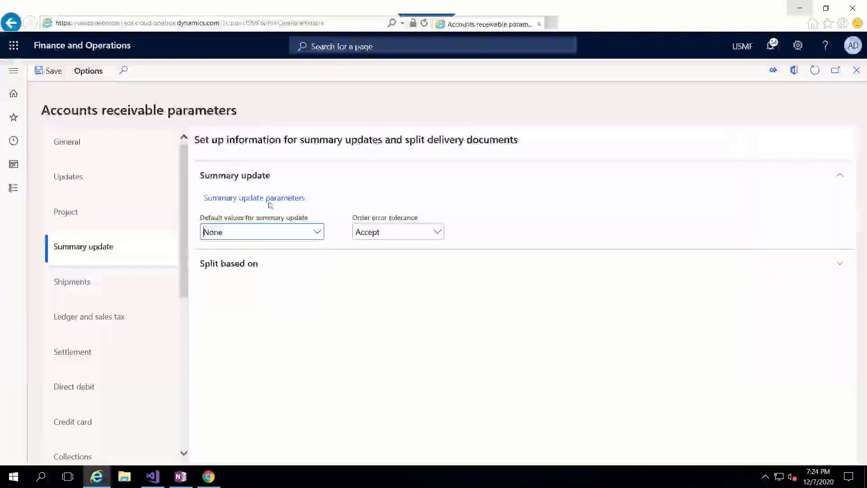
# - Strip CustParameters to load the Finance and Operations home, then return to Chrome's sign-in page
pyautogui.click(337, 24)
pyautogui.moveTo(337, 24); pyautogui.dragTo(264, 22)
pyautogui.press('BackSpace')
pyautogui.press('BackSpace')
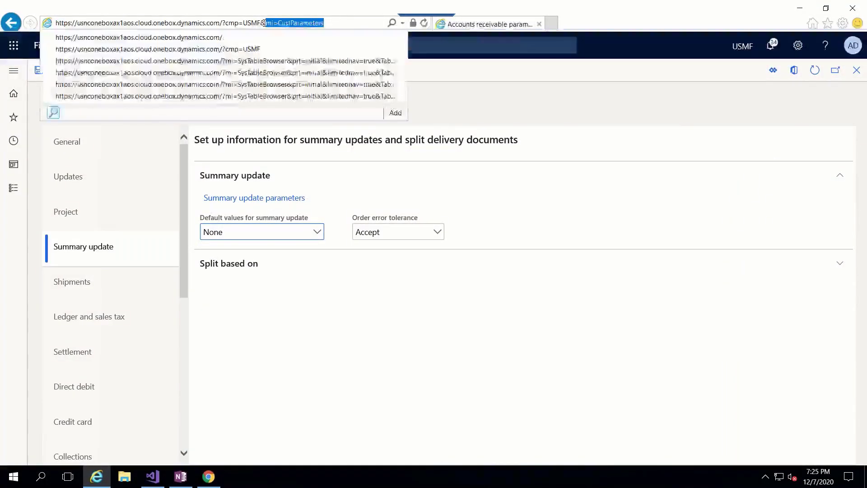
pyautogui.press('Return')
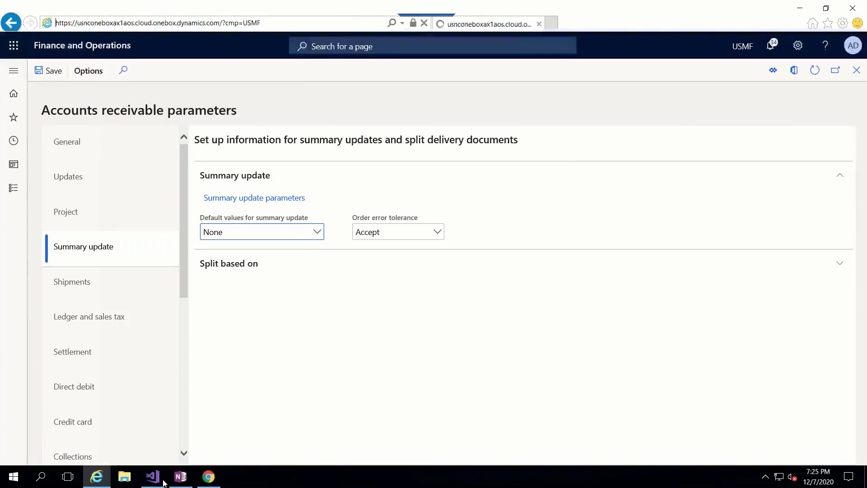
pyautogui.click(209, 476)
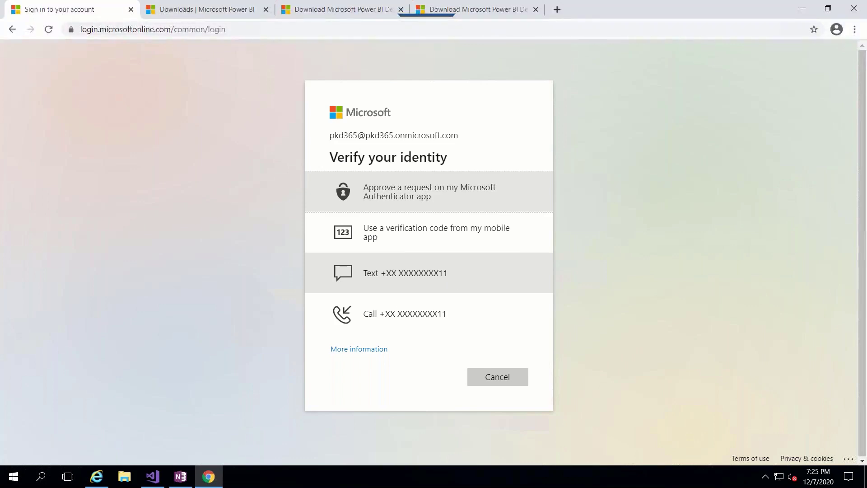
# - Request a texted verification code, retrying through 'Sign in another way' after the first attempt fails
pyautogui.click(405, 272)
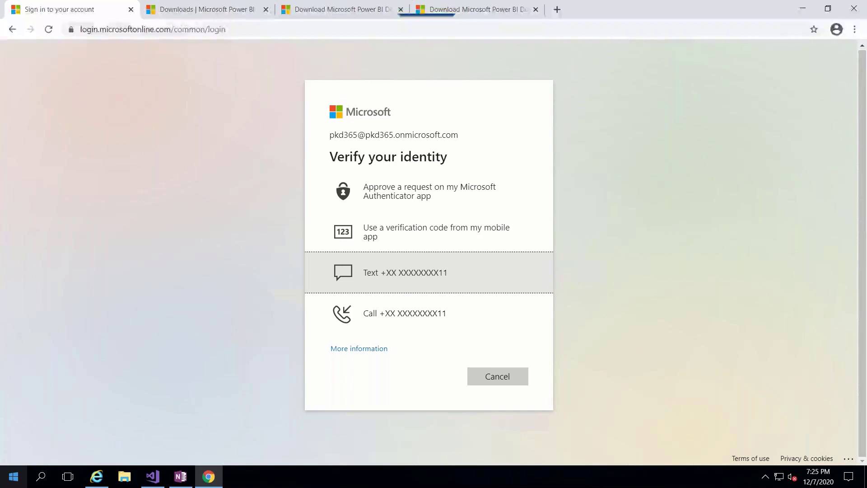
pyautogui.click(465, 271)
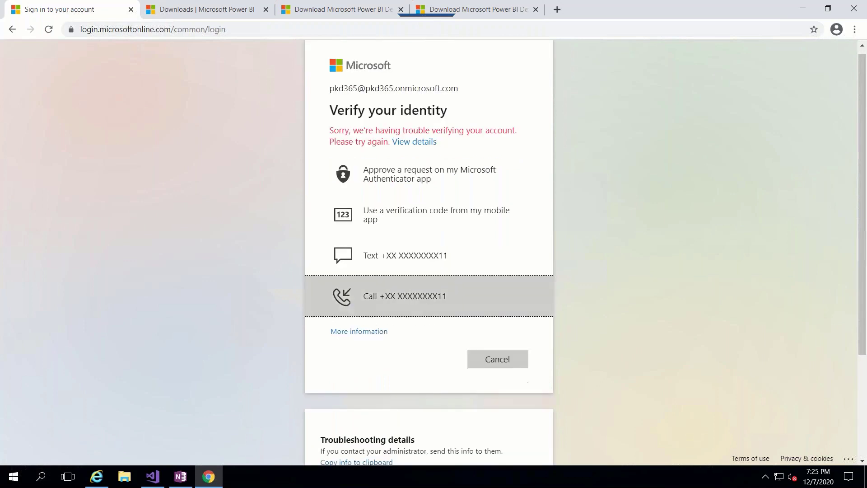
pyautogui.click(484, 358)
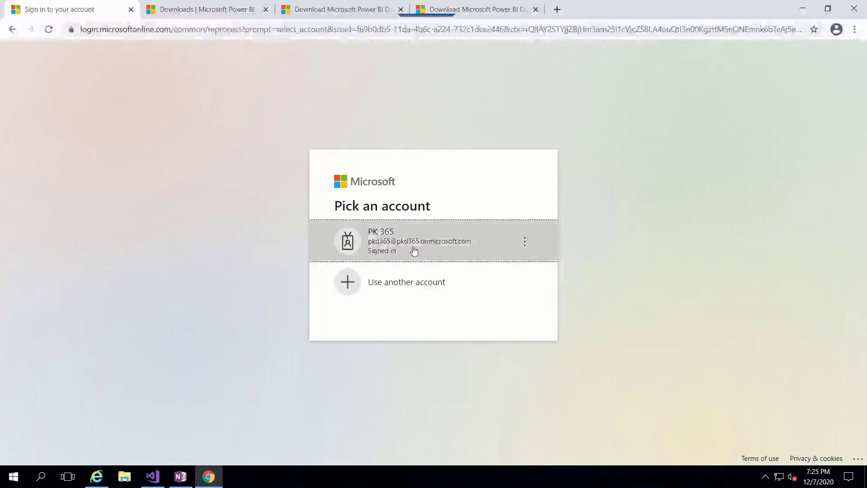
pyautogui.click(415, 250)
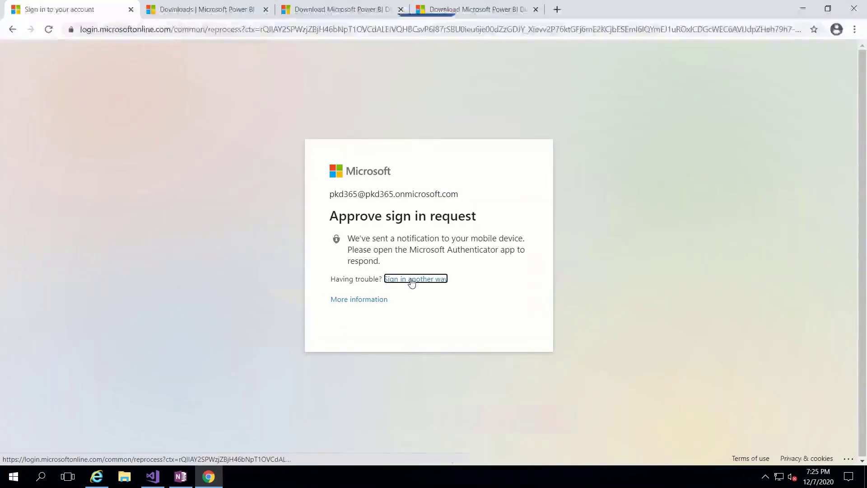
pyautogui.click(411, 280)
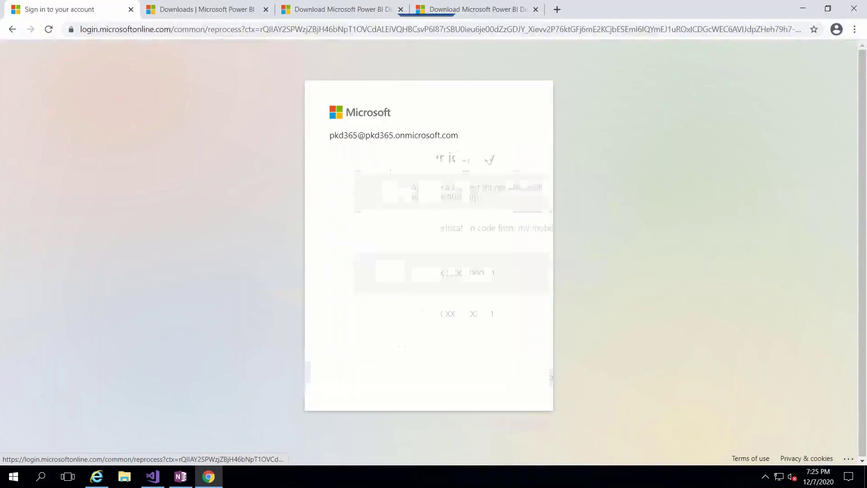
pyautogui.click(410, 280)
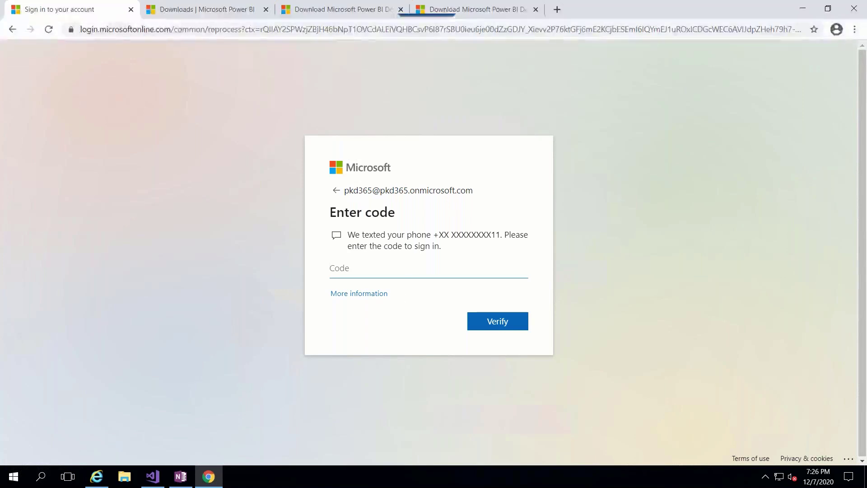
pyautogui.click(367, 294)
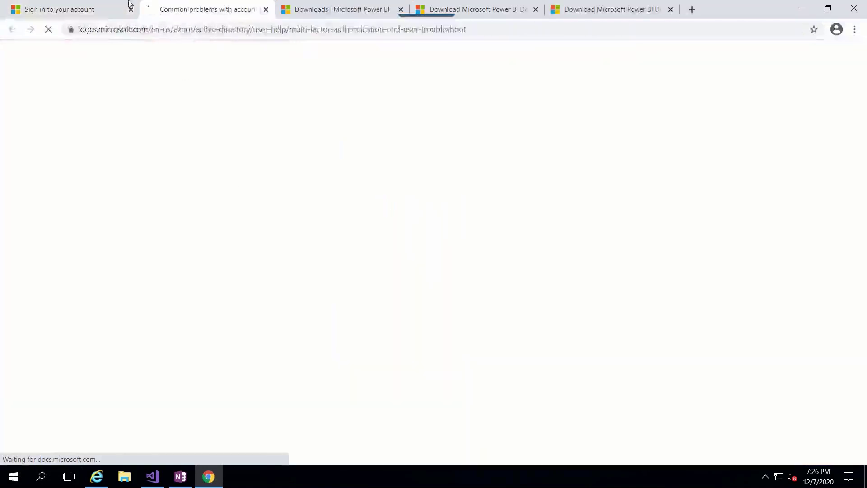
pyautogui.click(107, 6)
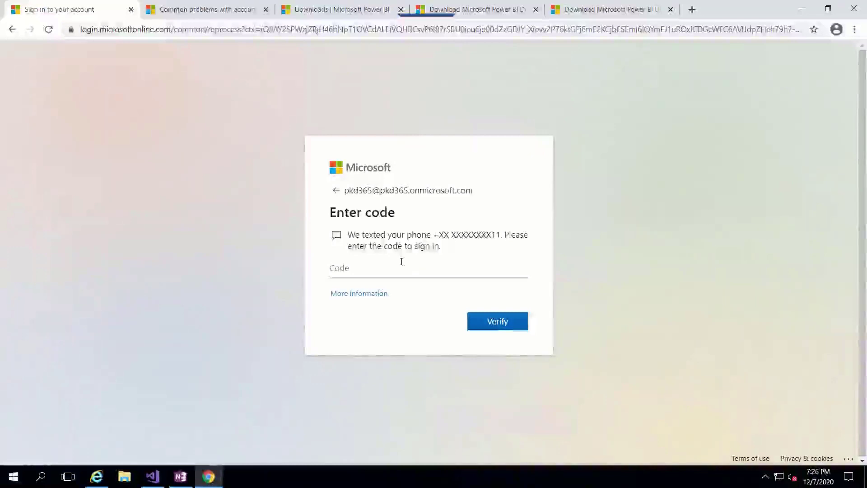
pyautogui.click(401, 262)
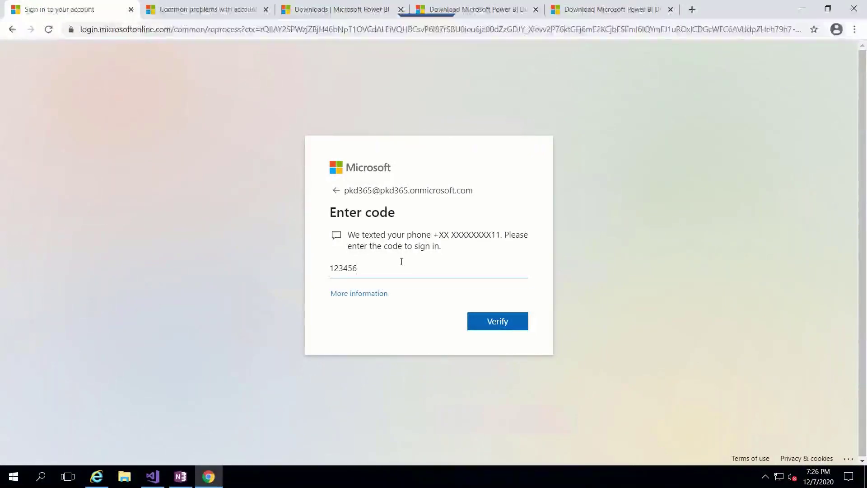
pyautogui.press('Return')
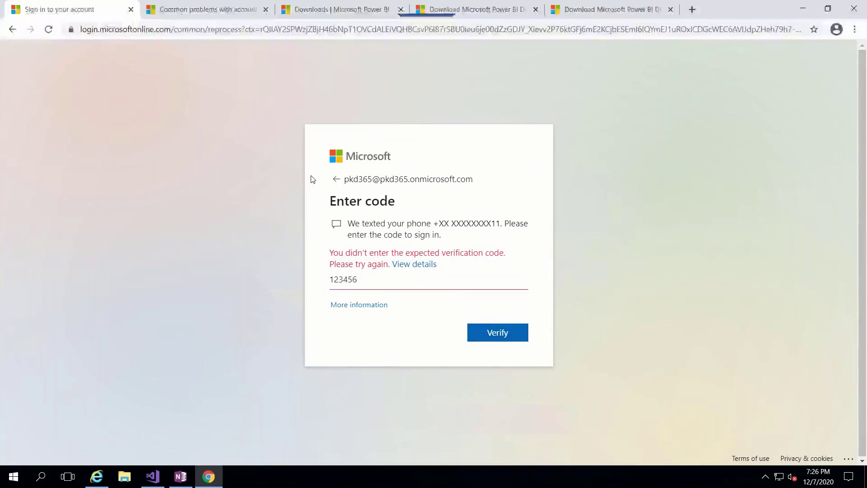
# - After the code is rejected, go back and choose phone-call verification instead
pyautogui.click(336, 179)
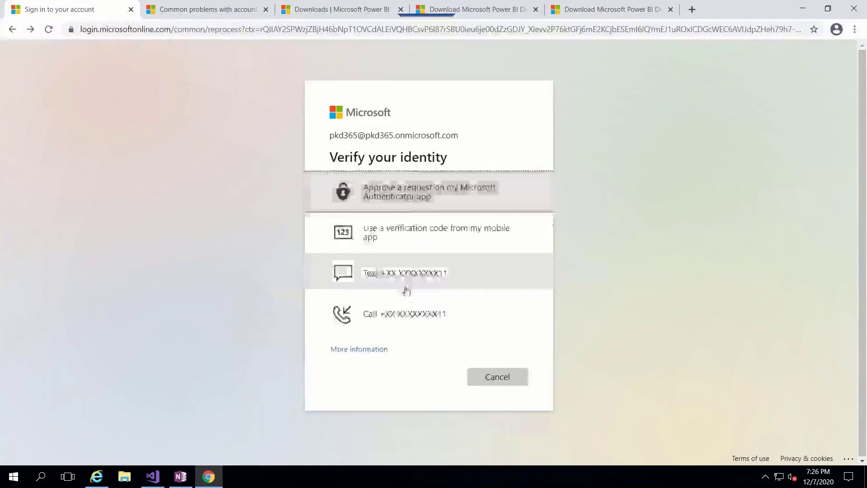
pyautogui.click(411, 316)
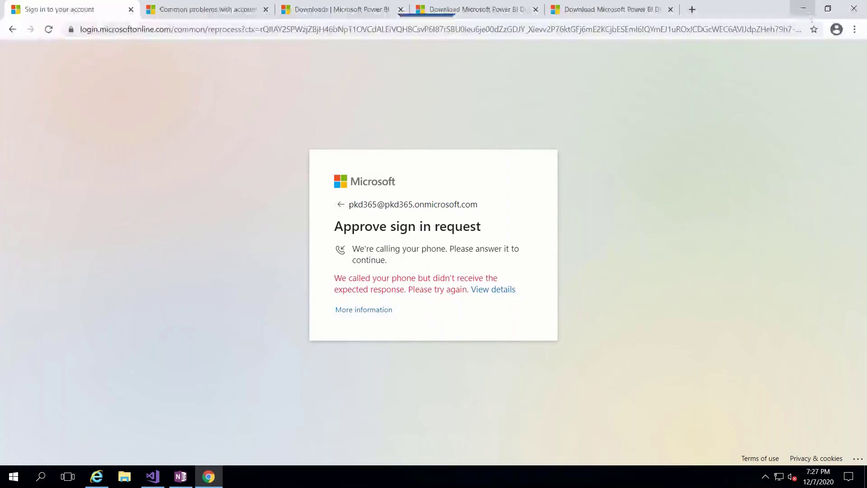
pyautogui.click(97, 482)
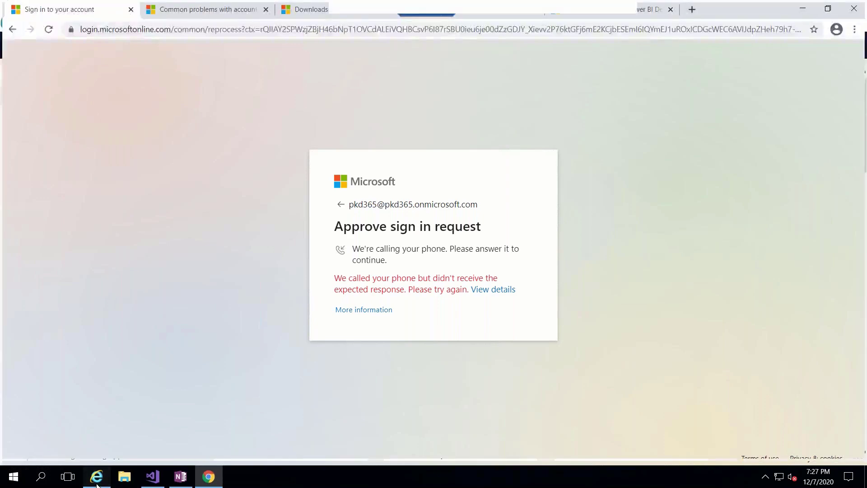
# - Open Bank Management System > Table Of Contents, expand Primitive 2, and return to Primitive Controls
pyautogui.click(13, 188)
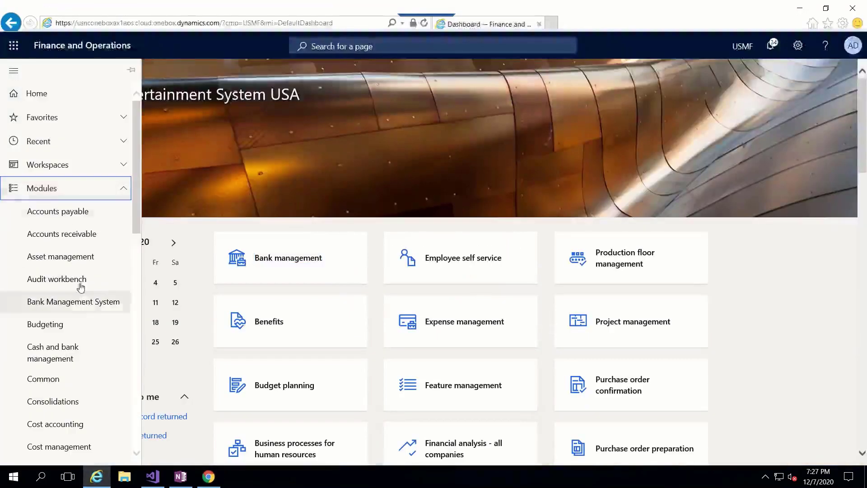
pyautogui.click(82, 302)
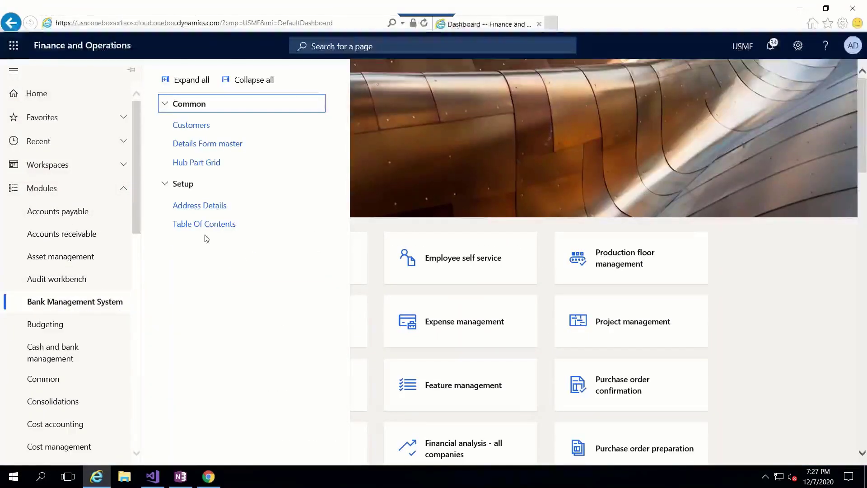
pyautogui.click(205, 225)
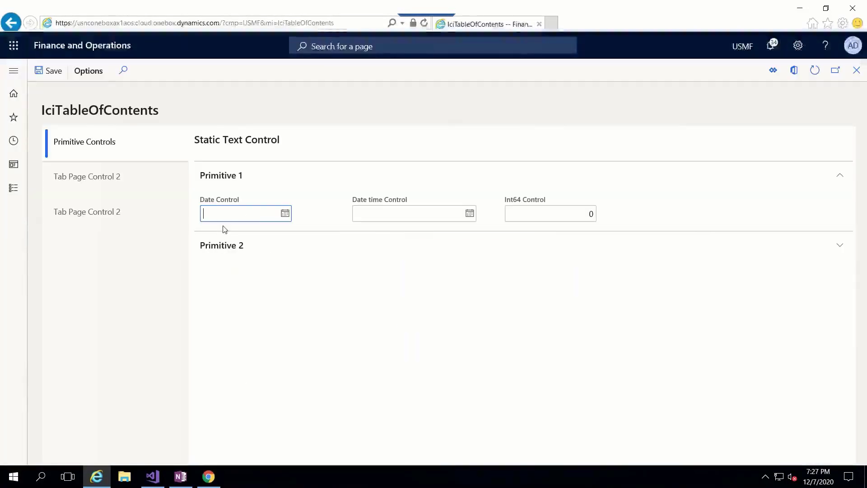
pyautogui.click(251, 245)
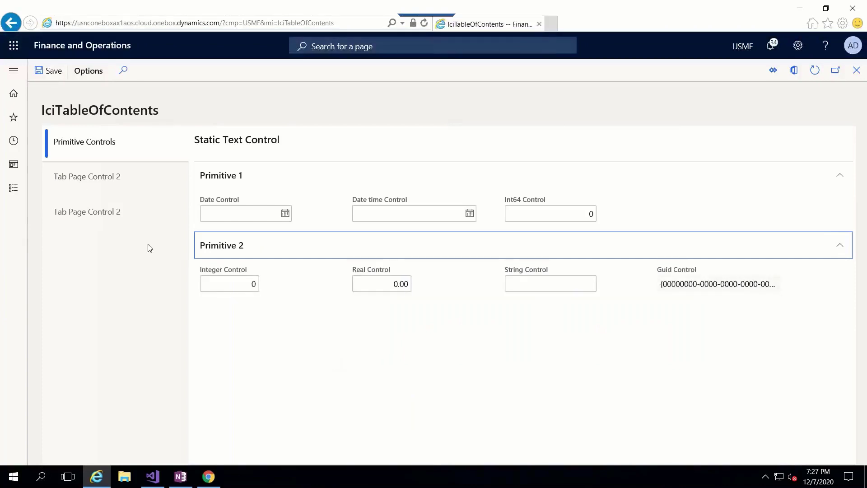
pyautogui.click(92, 177)
pyautogui.click(86, 209)
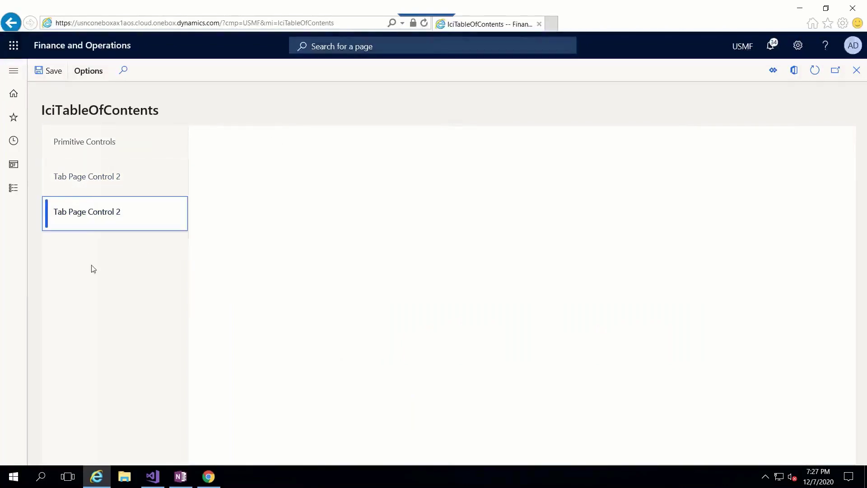
pyautogui.click(133, 151)
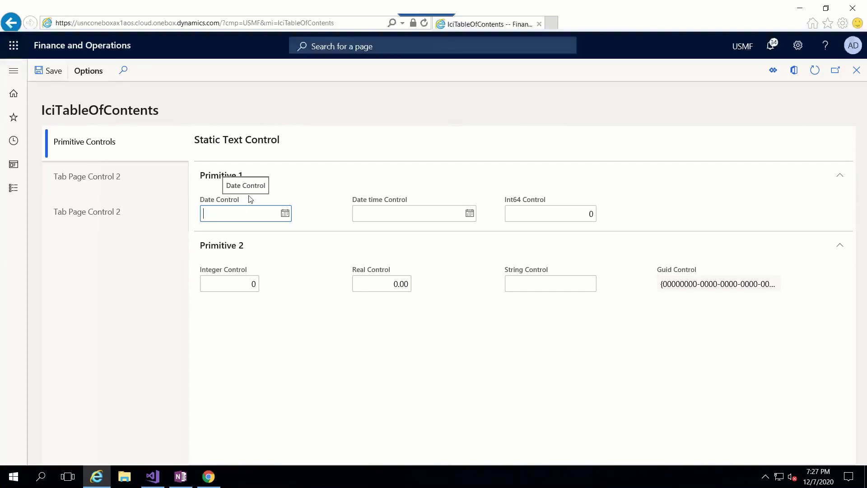
# - Test Date Control validation with invalid text 'bsdgsfd', then clear it
pyautogui.write('bsdgsfd')
pyautogui.press('Tab')
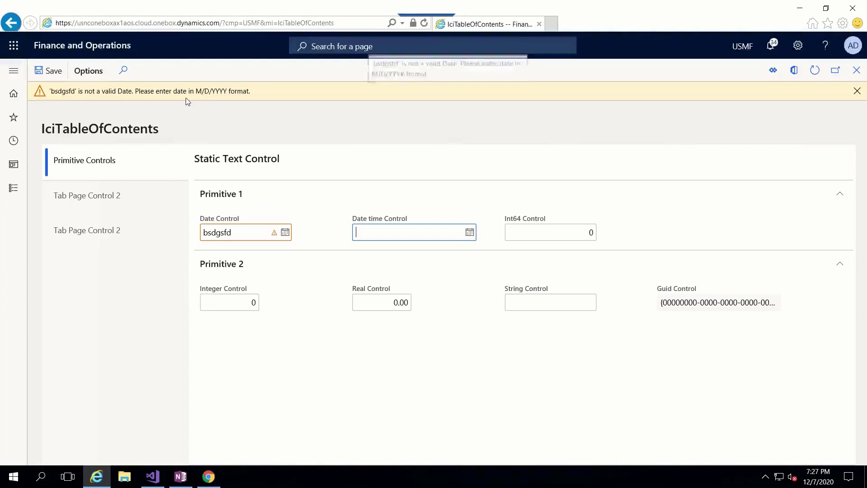
pyautogui.click(246, 232)
pyautogui.press('BackSpace')
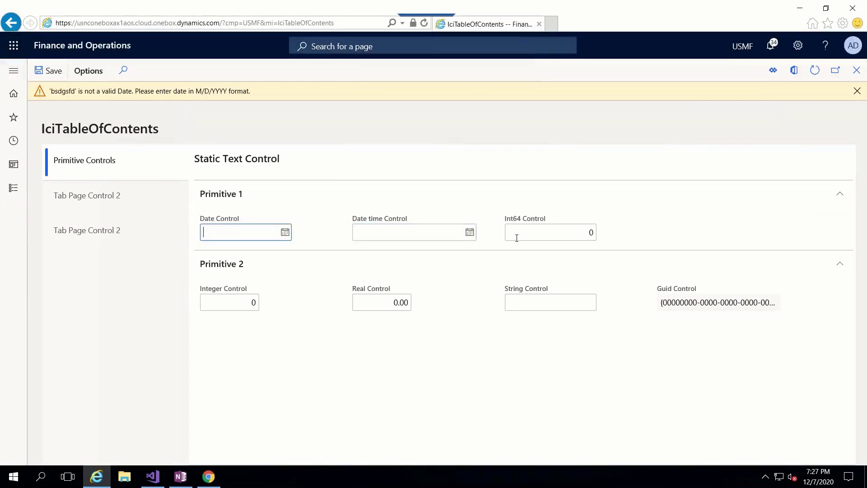
pyautogui.click(517, 233)
pyautogui.write('fda')
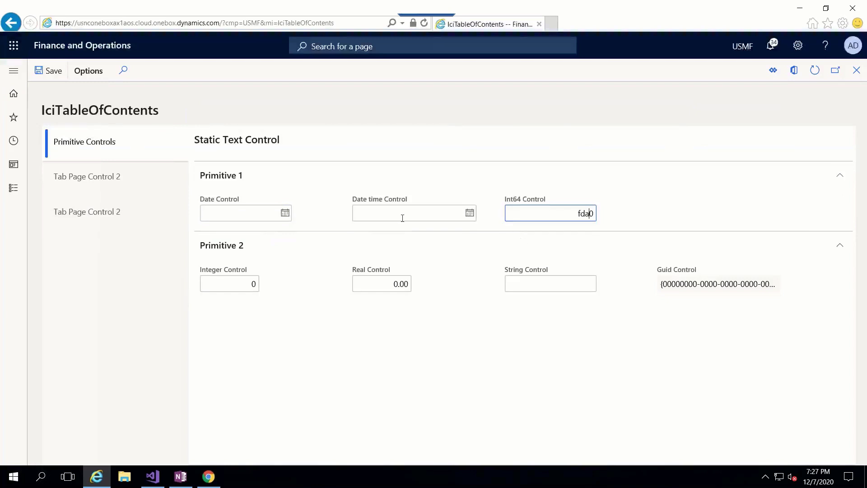
pyautogui.click(518, 283)
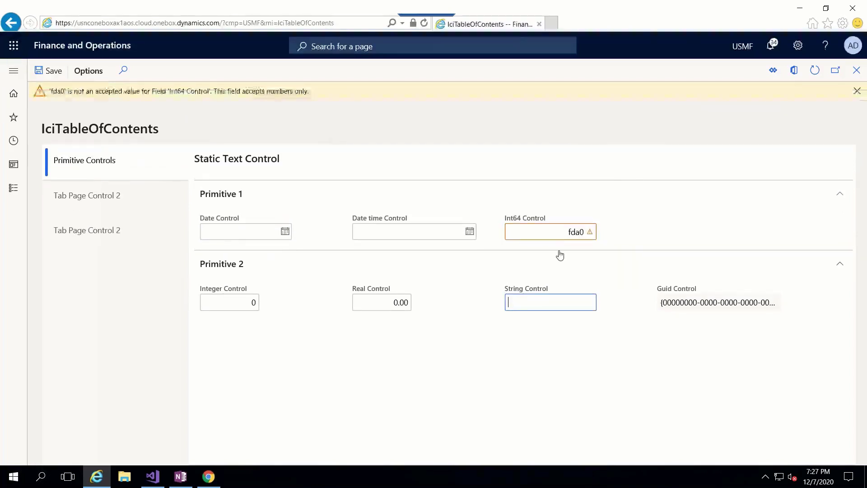
pyautogui.click(559, 231)
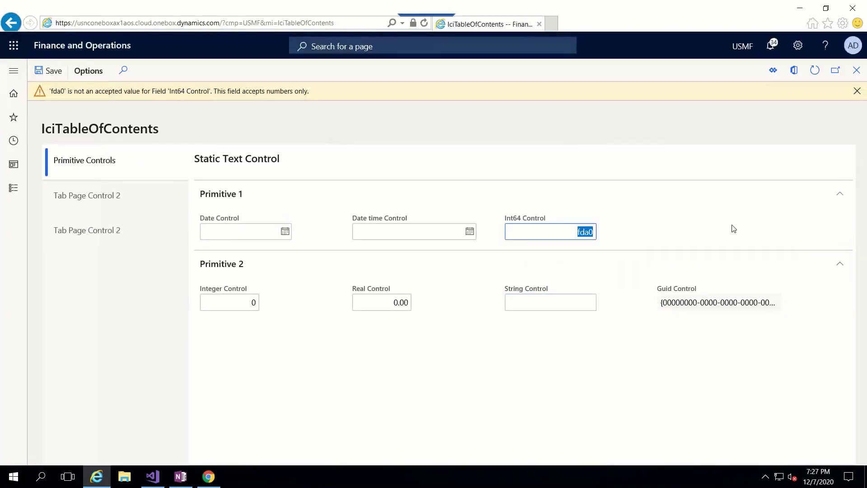
pyautogui.write('89898989898989898989')
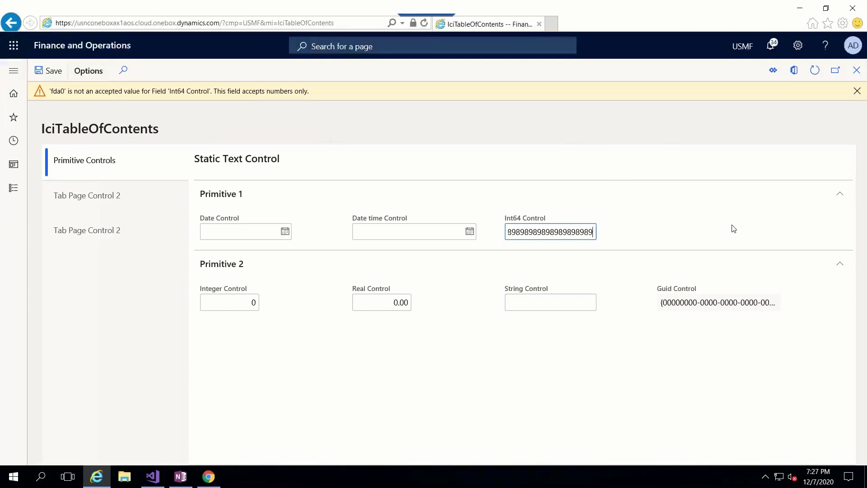
pyautogui.write('9899898989898989')
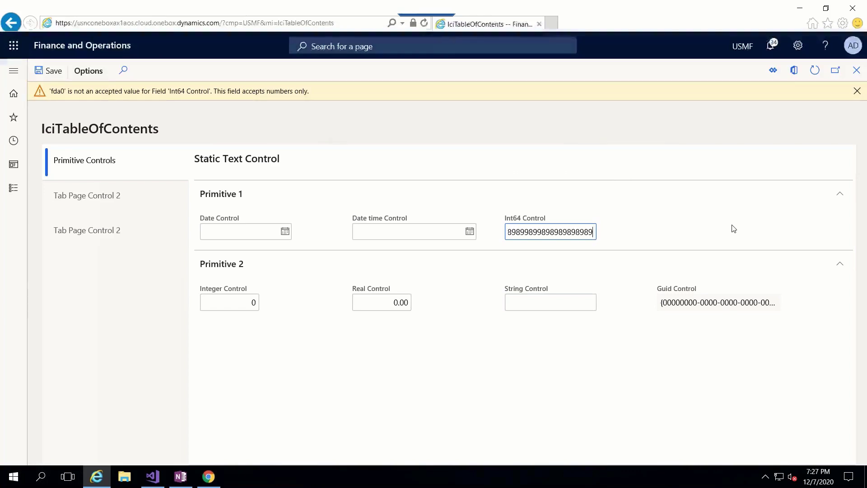
pyautogui.press('Tab')
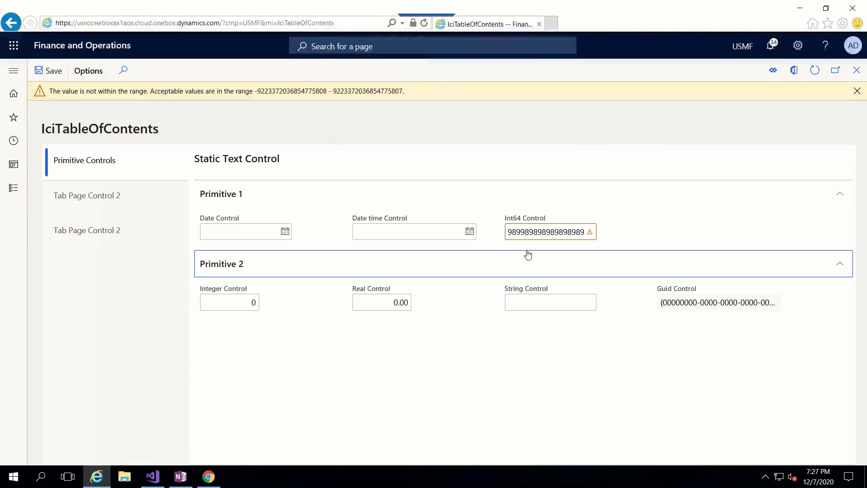
# - Delete the out-of-range Int64 value and dismiss the warning so the field reads 0
pyautogui.click(525, 232)
pyautogui.doubleClick(525, 233)
pyautogui.press('BackSpace')
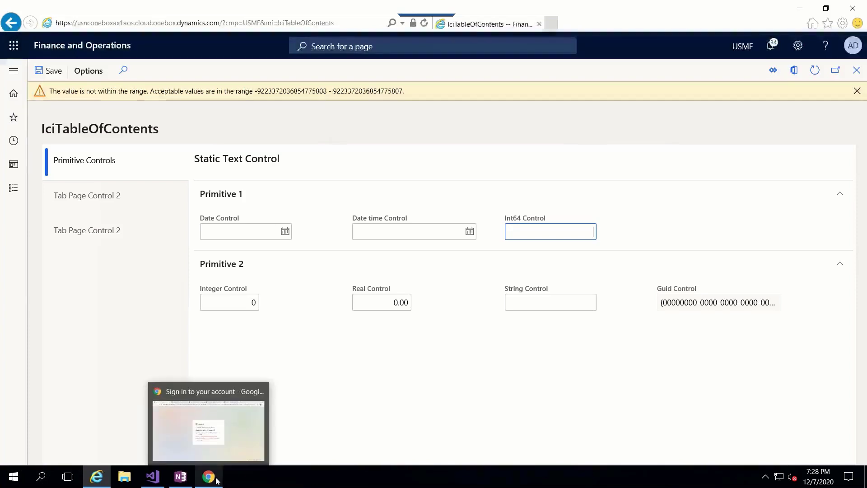
pyautogui.click(466, 361)
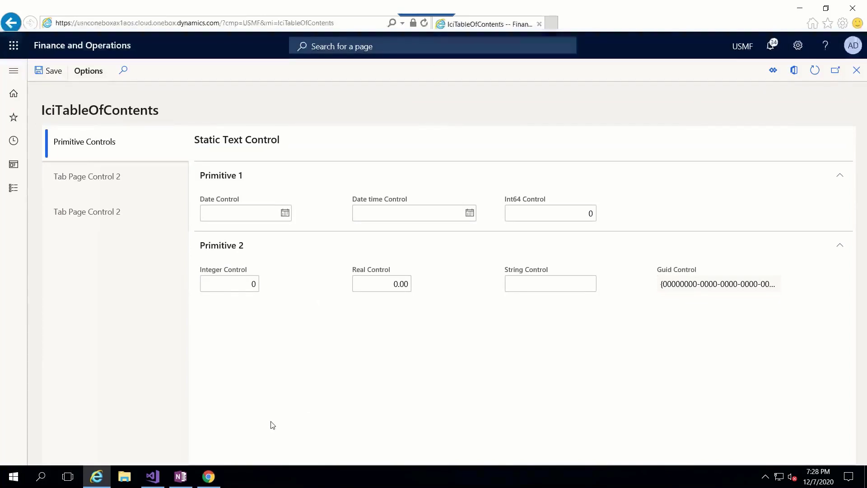
# - In Chrome, retry phone-call verification, then switch back to the text-message code option
pyautogui.click(213, 478)
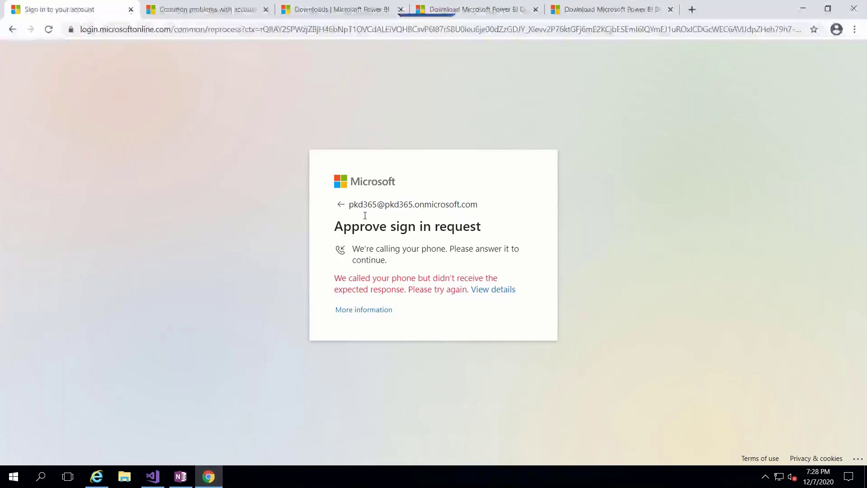
pyautogui.click(341, 204)
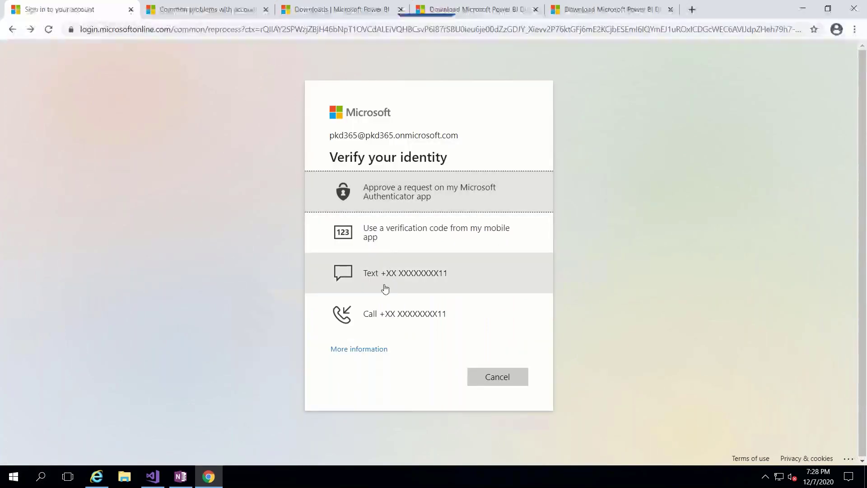
pyautogui.click(398, 308)
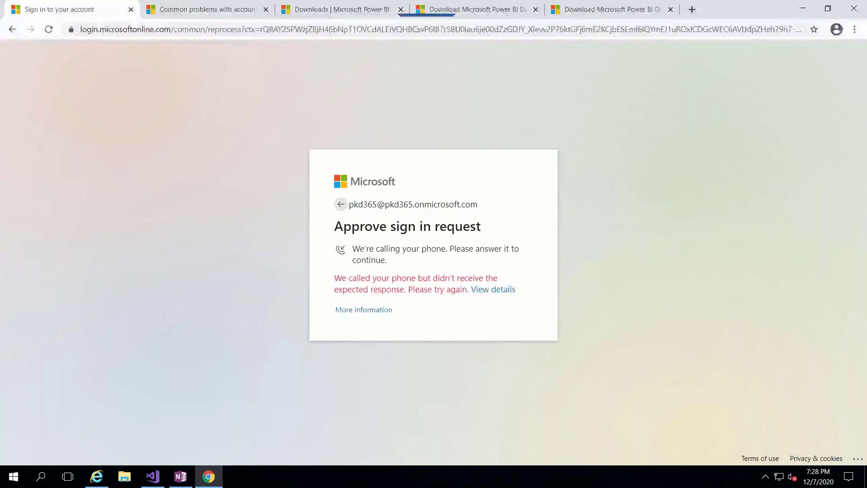
pyautogui.click(340, 205)
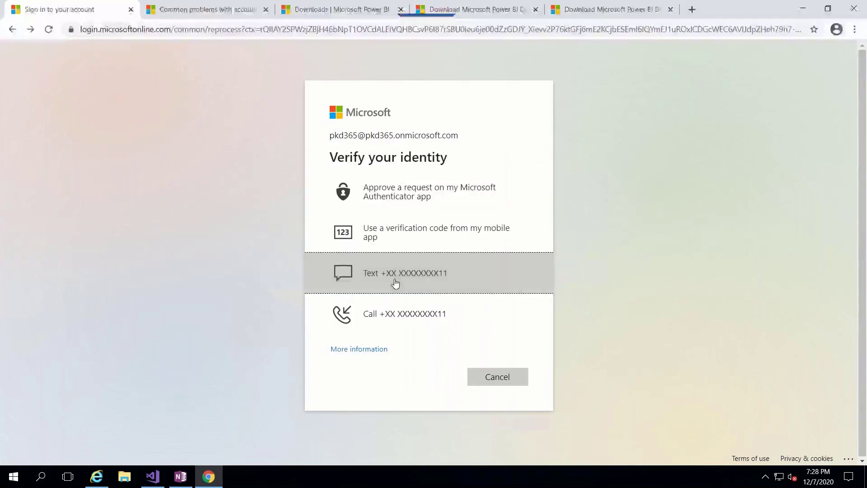
pyautogui.click(395, 283)
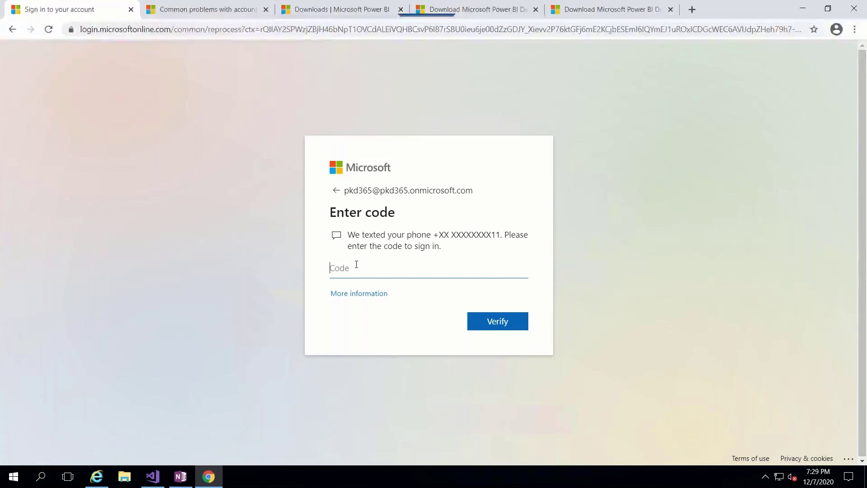
# - Enter the texted verification code, verify it, and stay signed in without being asked again
pyautogui.click(513, 326)
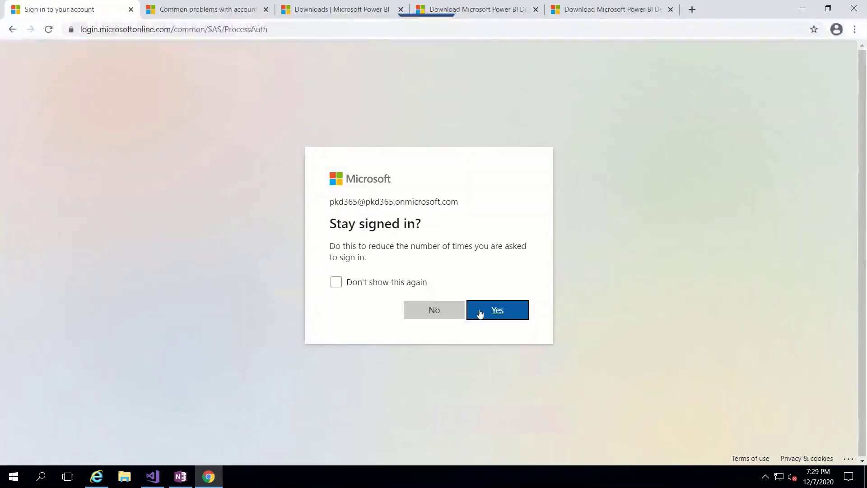
pyautogui.click(366, 284)
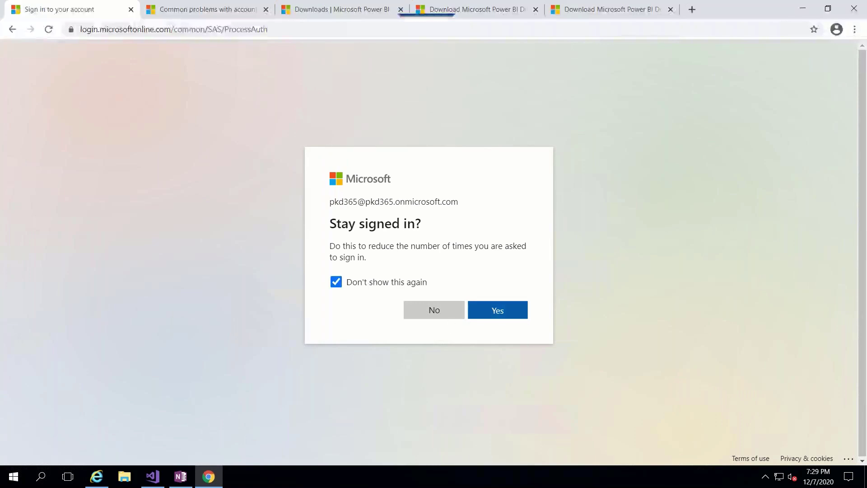
pyautogui.click(509, 314)
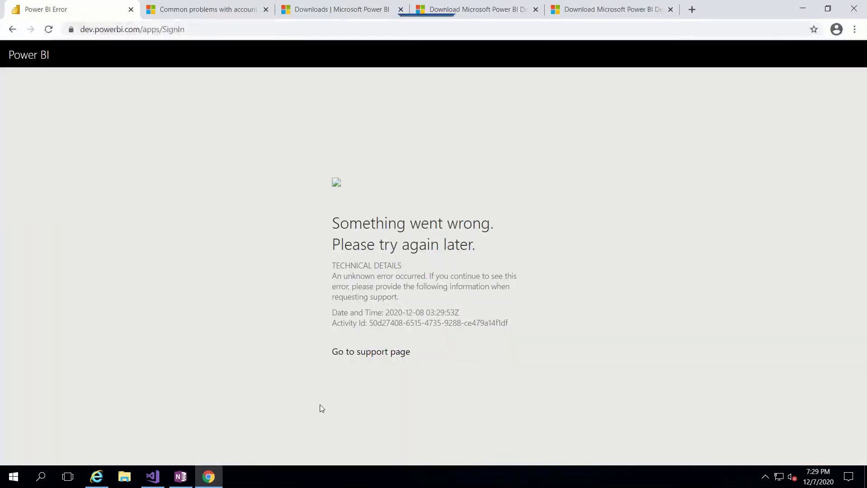
# - Load the dev.powerbi.com/Apps registration page by pasting its address
pyautogui.click(205, 29)
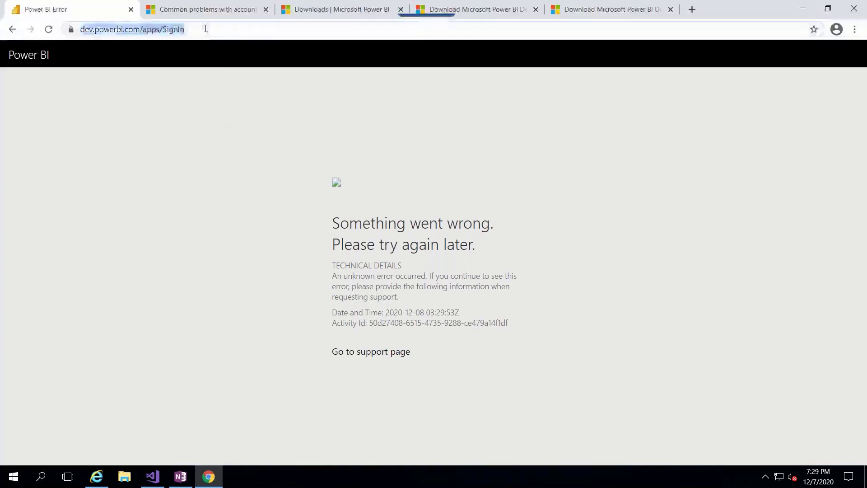
pyautogui.write('dev.powerbi.com/Apps')
pyautogui.press('Return')
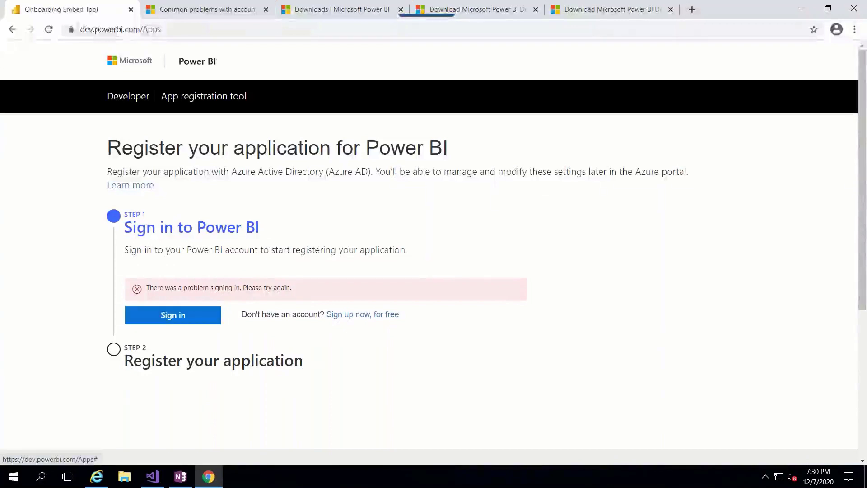
# - Sign in to Power BI, proceed with Next, and review the empty Register your application fields
pyautogui.click(190, 315)
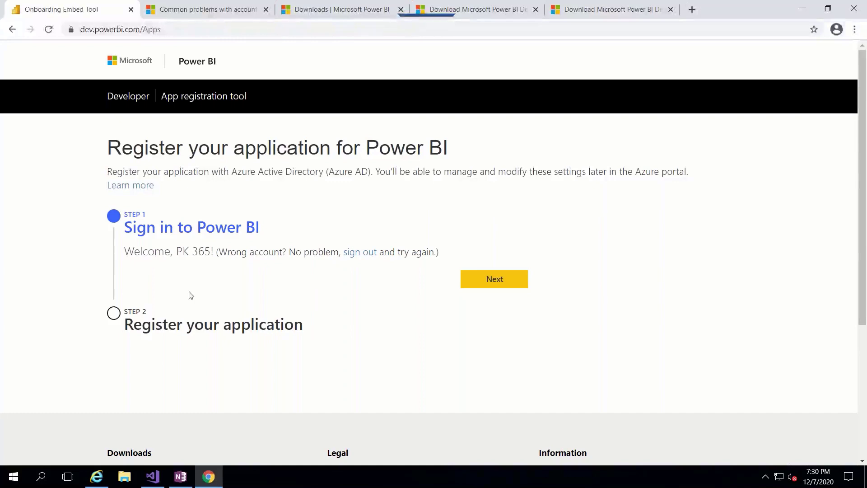
pyautogui.click(471, 280)
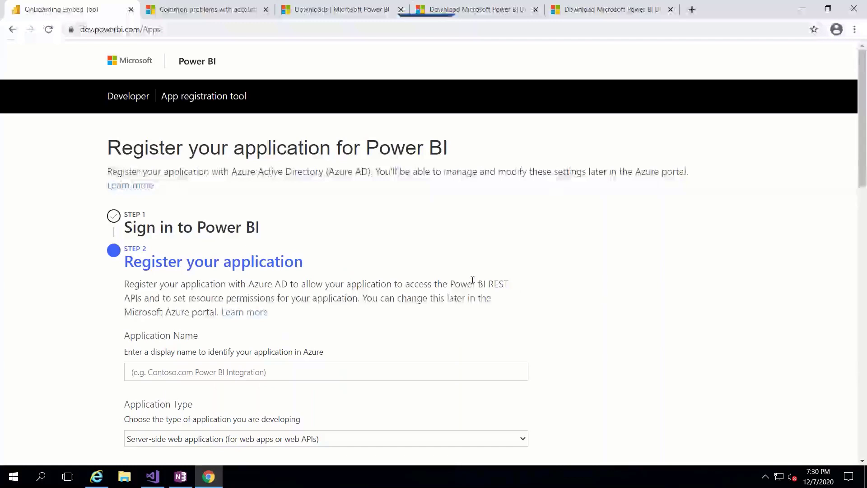
pyautogui.scroll(-4, 551, 265)
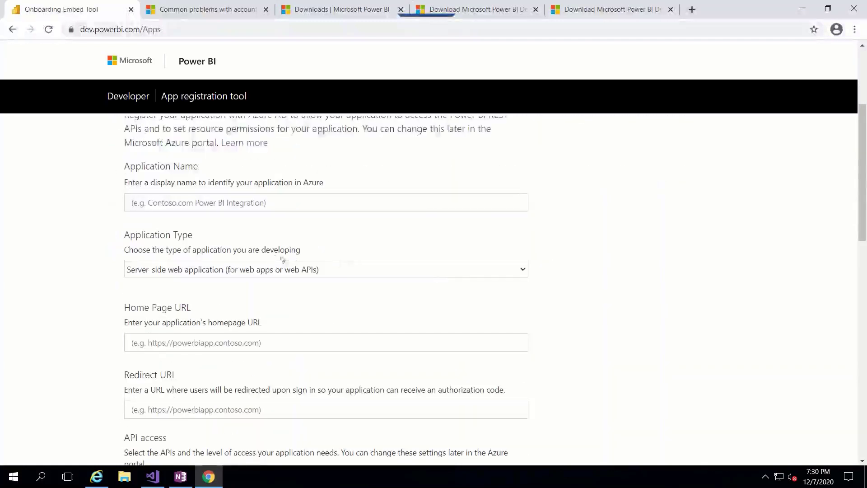
pyautogui.click(267, 208)
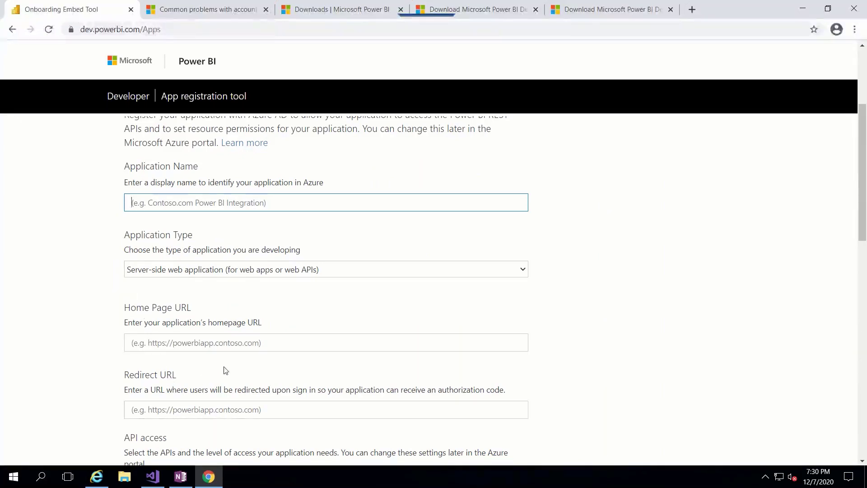
pyautogui.scroll(-2, 221, 374)
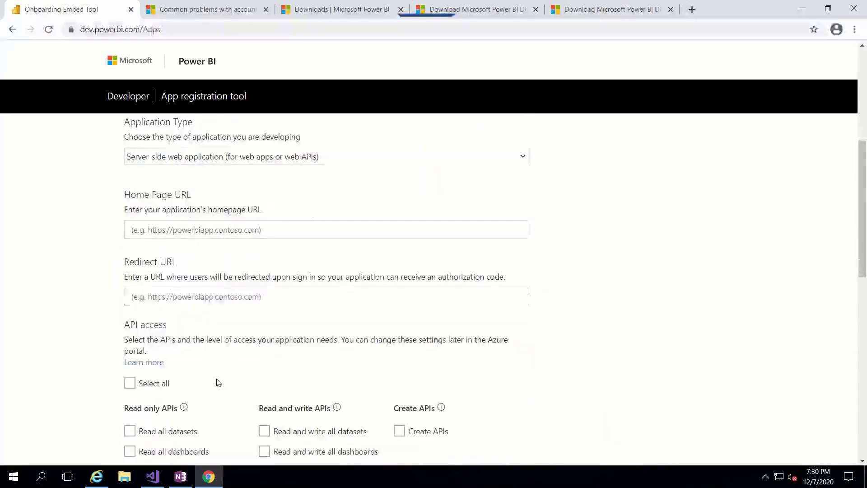
pyautogui.click(14, 480)
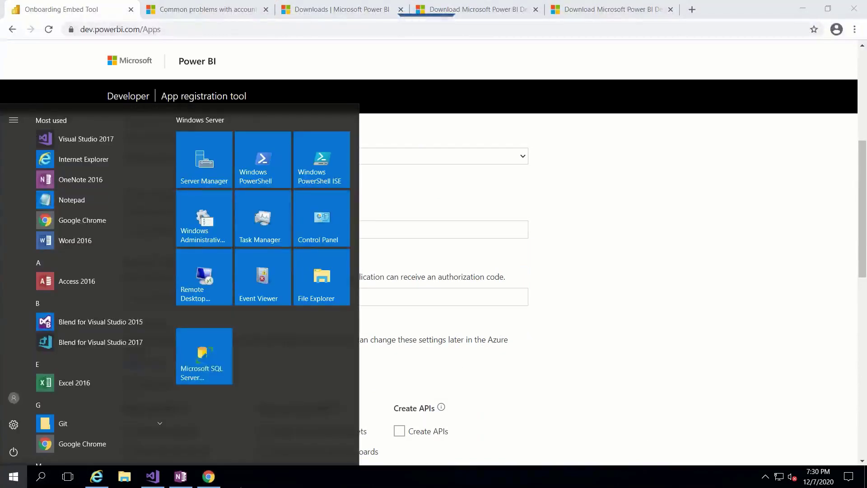
# - In Finance and Operations, go to Modules > System administration and open PowerBI.com configuration
pyautogui.click(96, 477)
pyautogui.click(17, 78)
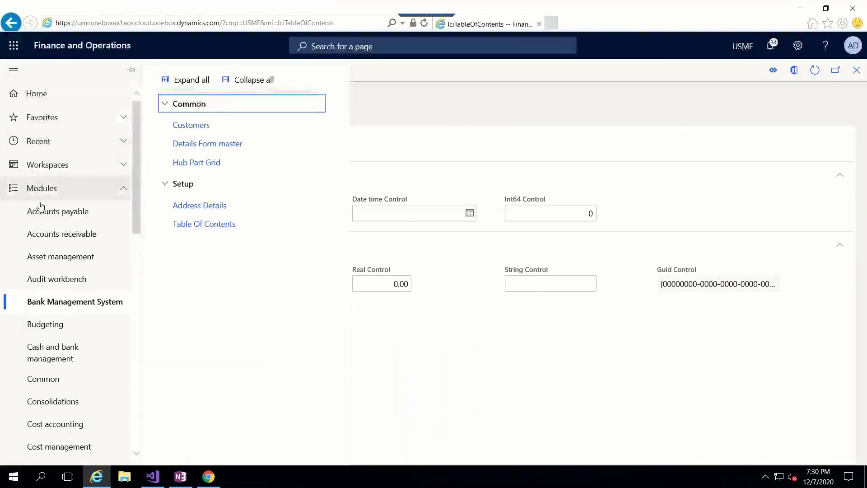
pyautogui.scroll(-8, 77, 341)
pyautogui.scroll(-3, 79, 339)
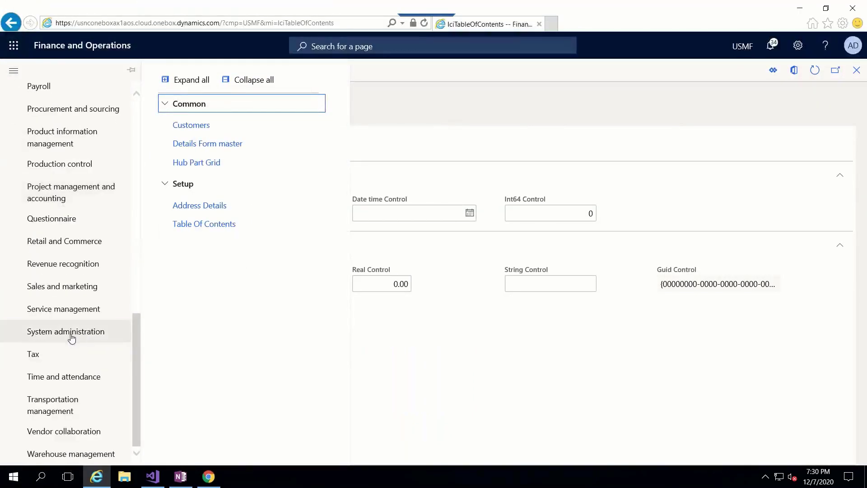
pyautogui.click(71, 334)
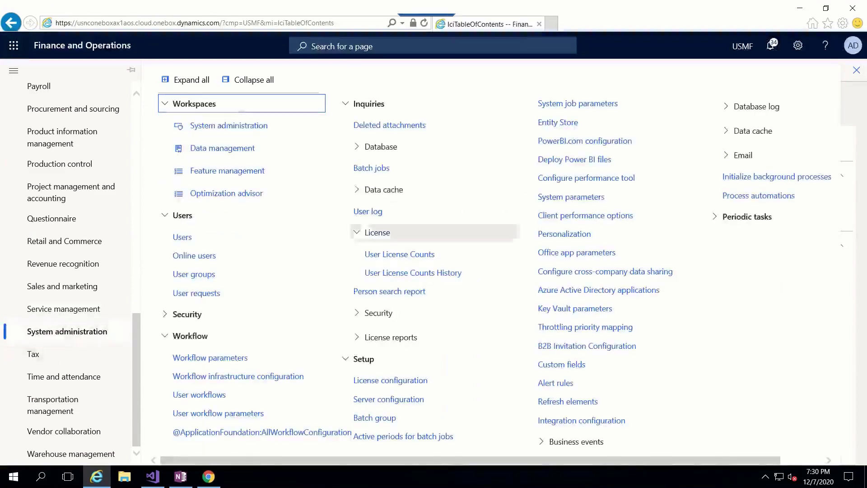
pyautogui.click(569, 147)
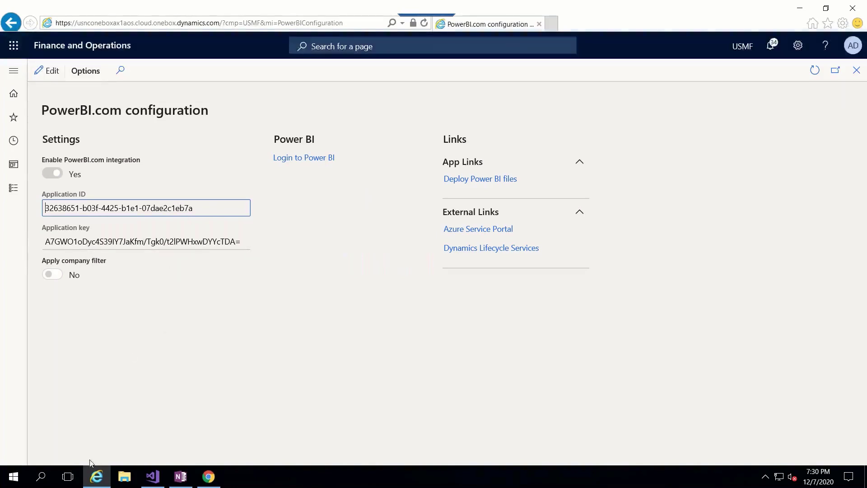
# - Search 'ss' and run SQL Server Management Studio 18 as administrator, approving the UAC prompt
pyautogui.click(42, 481)
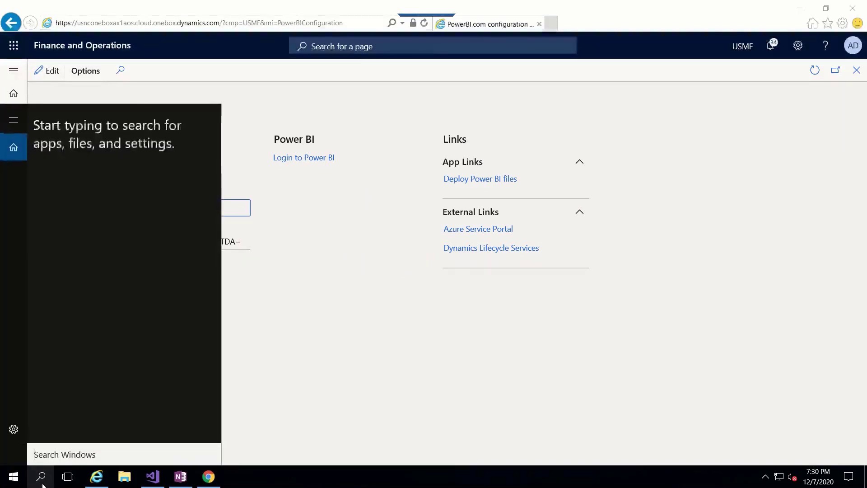
pyautogui.write('ssm')
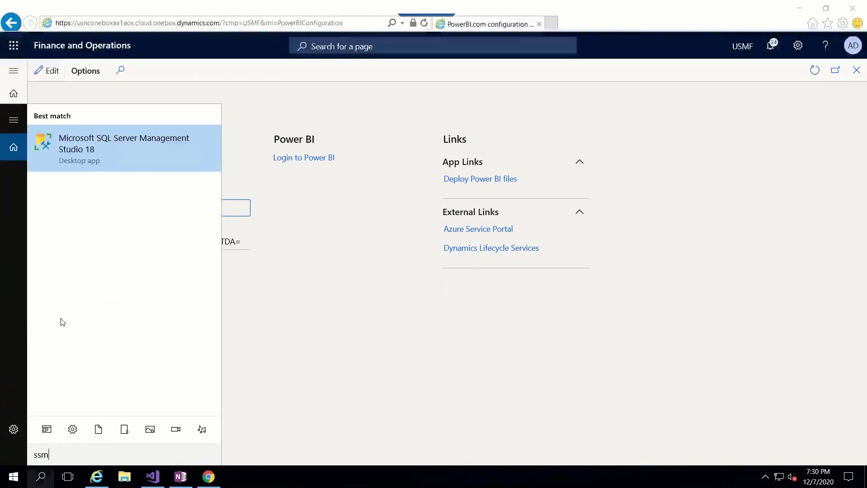
pyautogui.rightClick(134, 157)
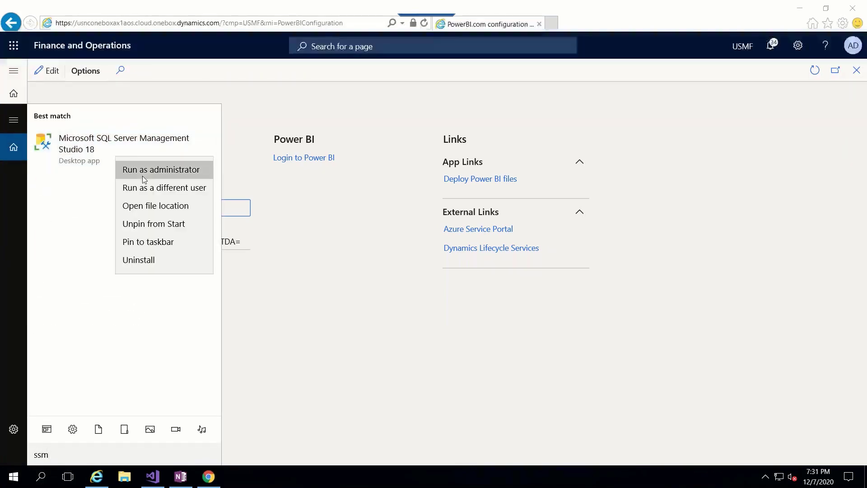
pyautogui.click(142, 175)
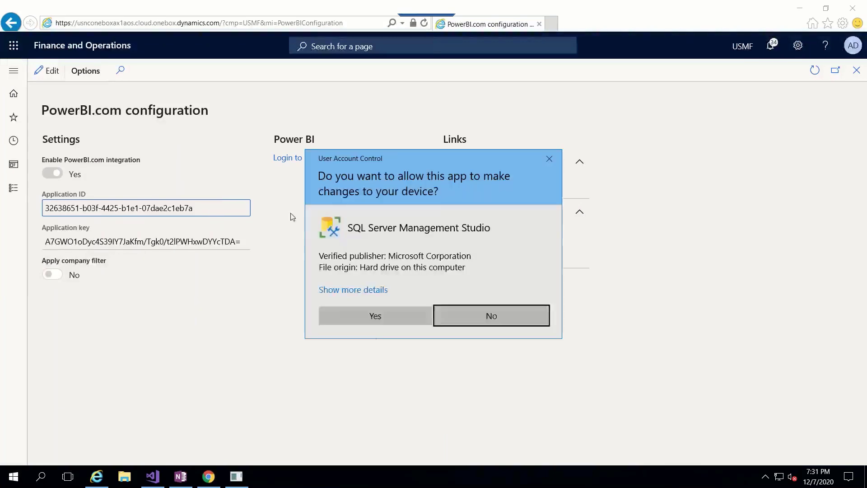
pyautogui.click(373, 319)
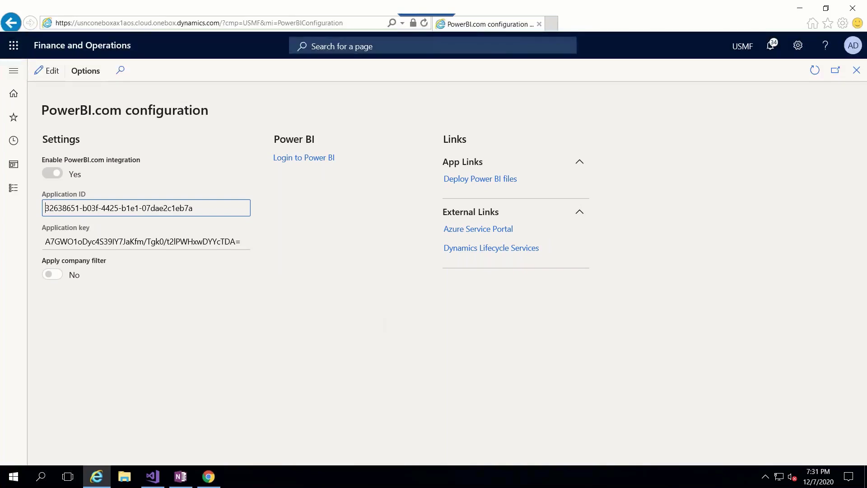
pyautogui.click(208, 477)
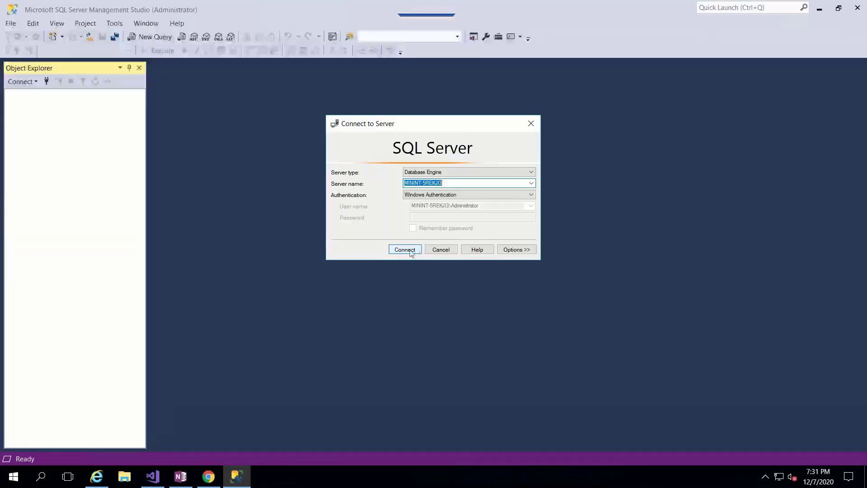
# - Connect to the local server and run 'select * from powerbiconfig' against AxDB
pyautogui.click(411, 252)
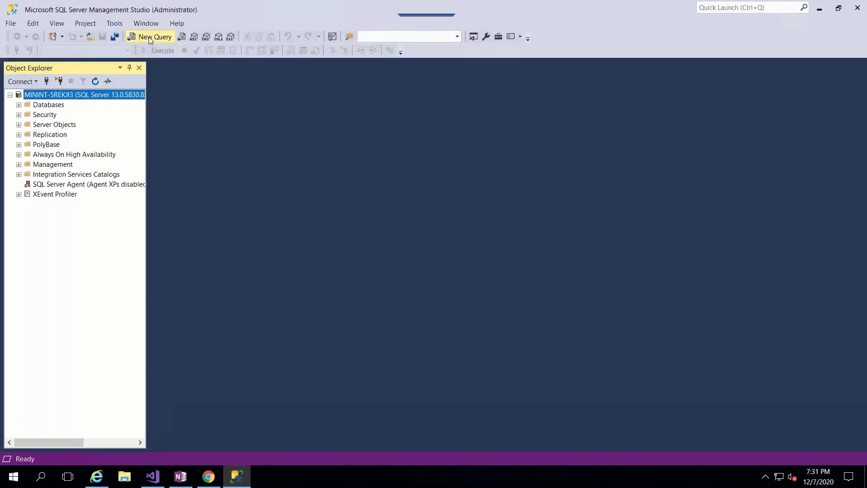
pyautogui.click(148, 37)
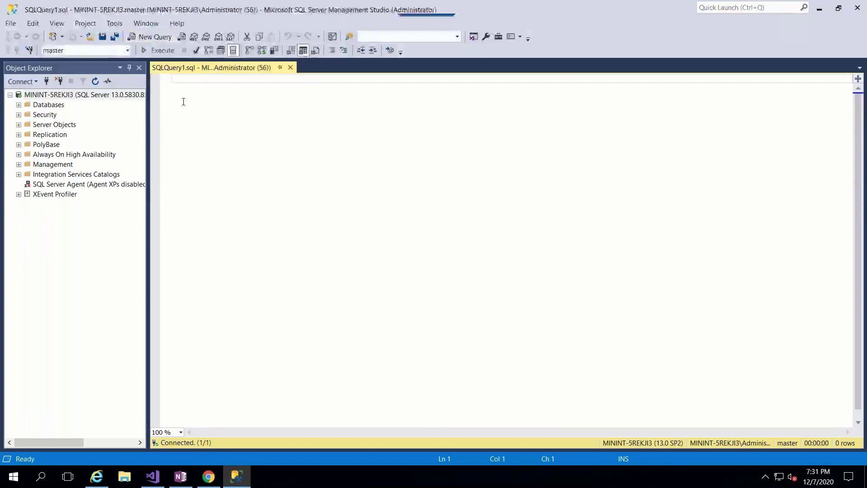
pyautogui.click(105, 50)
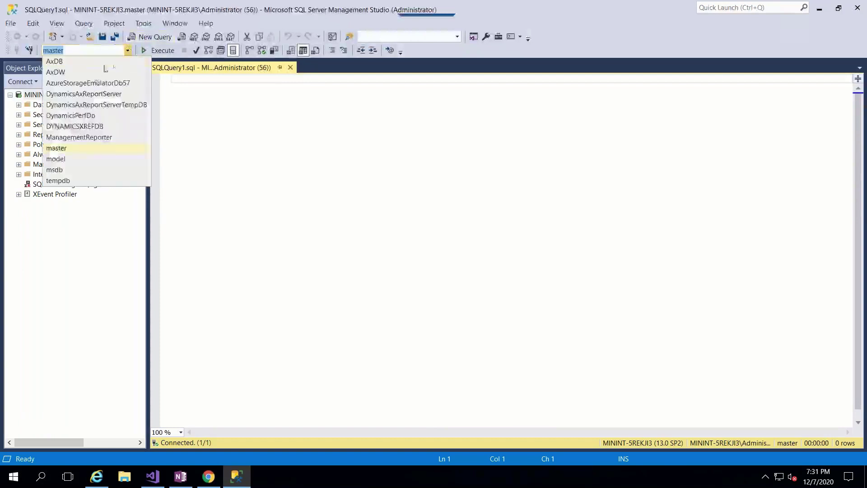
pyautogui.click(83, 62)
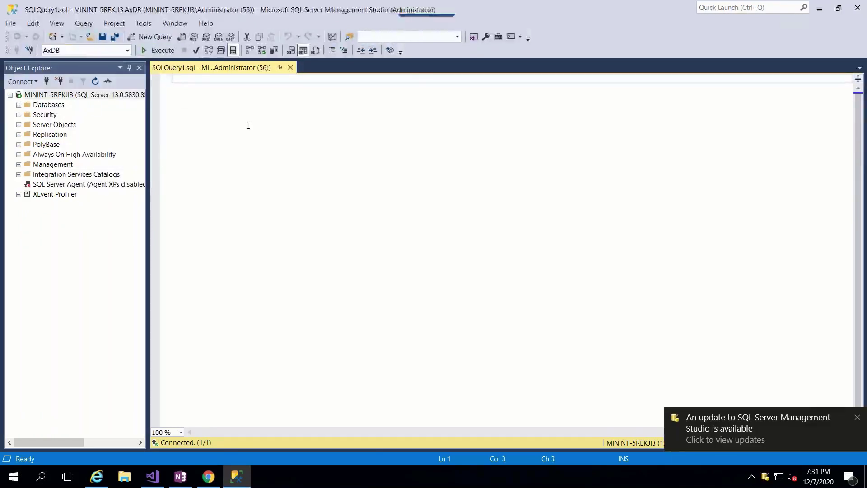
pyautogui.write('select * fro')
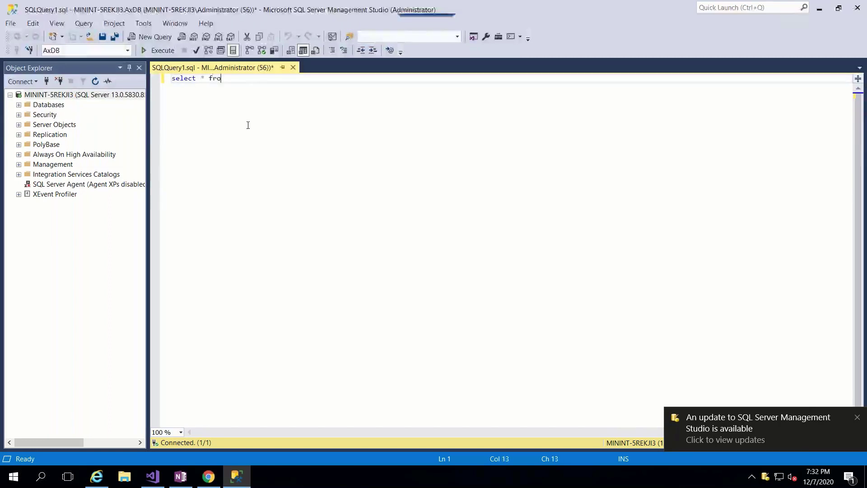
pyautogui.write('m powerbiconfi')
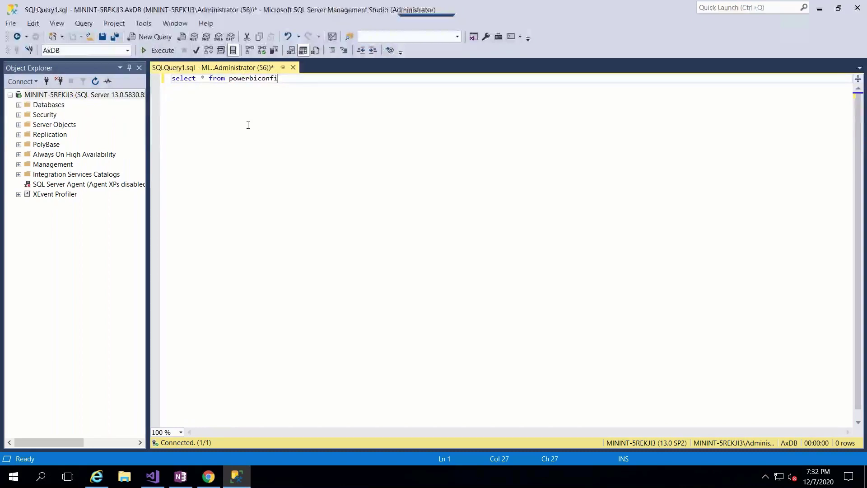
pyautogui.write('guration')
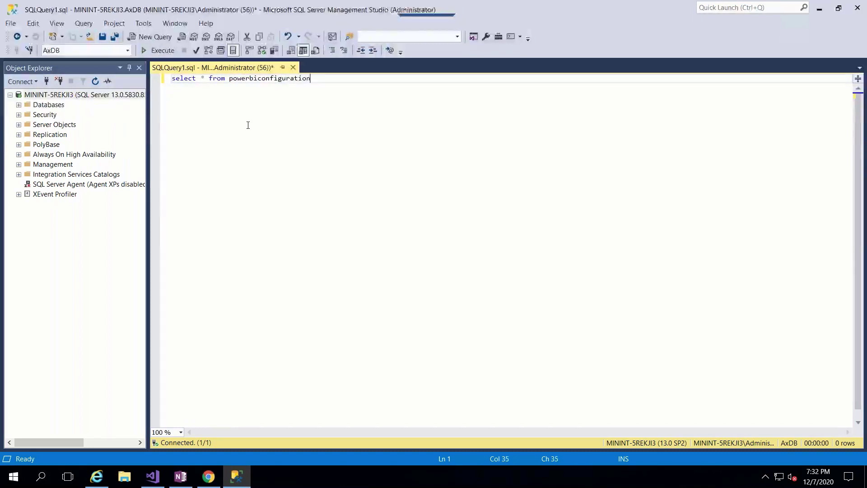
pyautogui.press('F5')
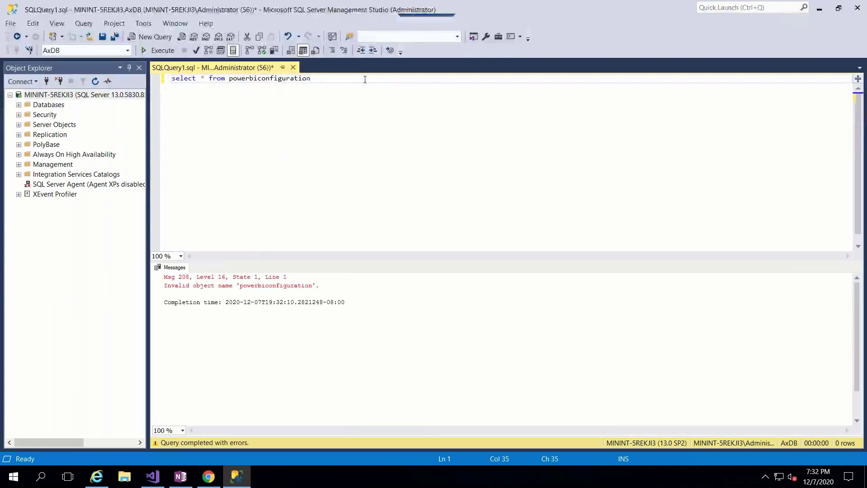
pyautogui.press('BackSpace')
pyautogui.press('BackSpace')
pyautogui.press('BackSpace')
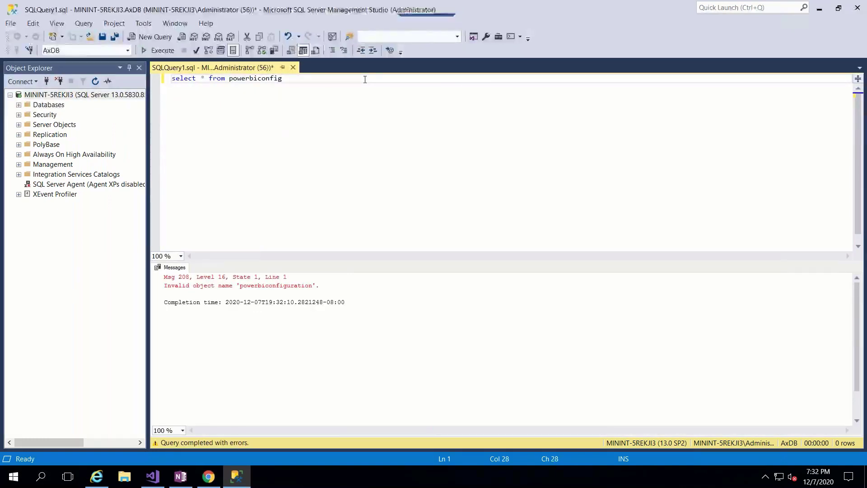
pyautogui.press('F5')
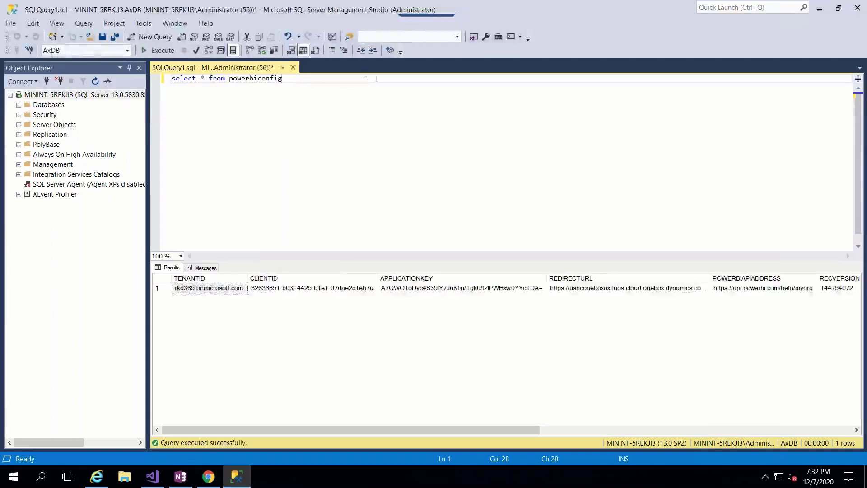
# - Copy the REDIRECTURL value and paste it into the Power BI form's Redirect URL field
pyautogui.click(598, 291)
pyautogui.rightClick(598, 293)
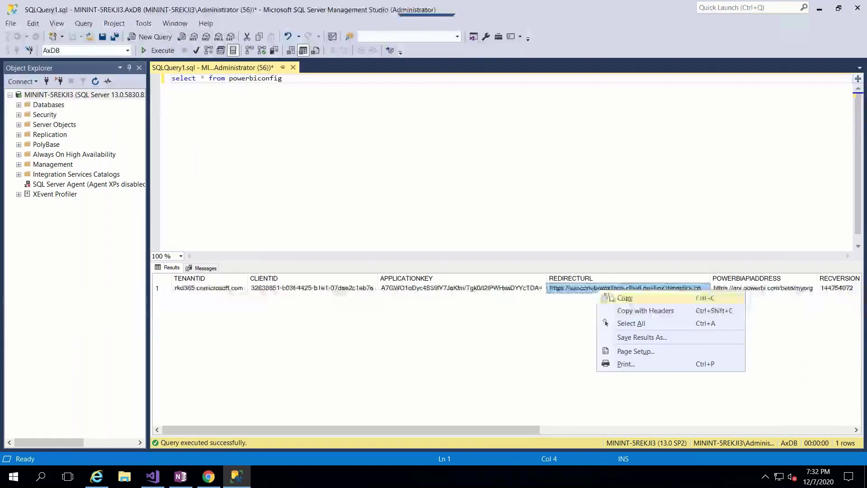
pyautogui.click(612, 297)
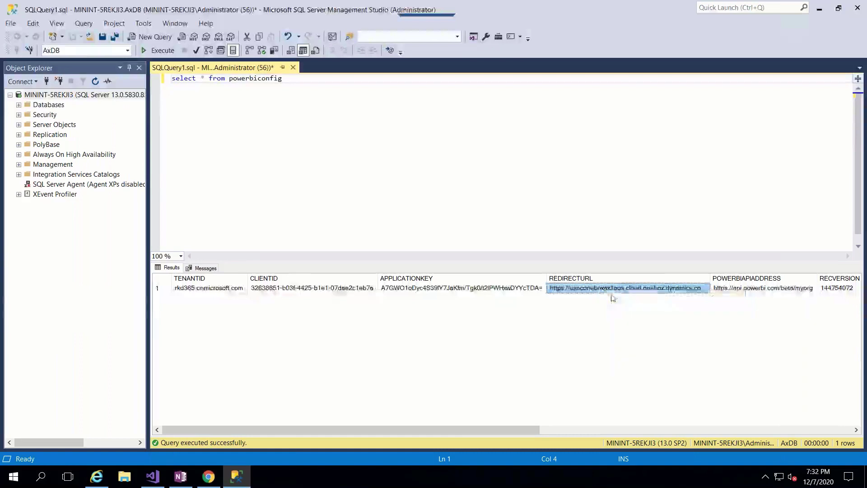
pyautogui.click(208, 478)
pyautogui.click(175, 296)
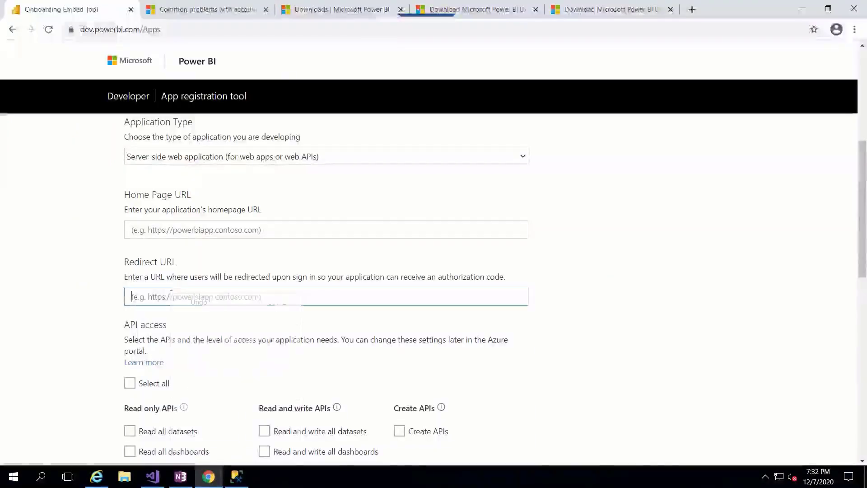
pyautogui.rightClick(170, 296)
pyautogui.click(199, 365)
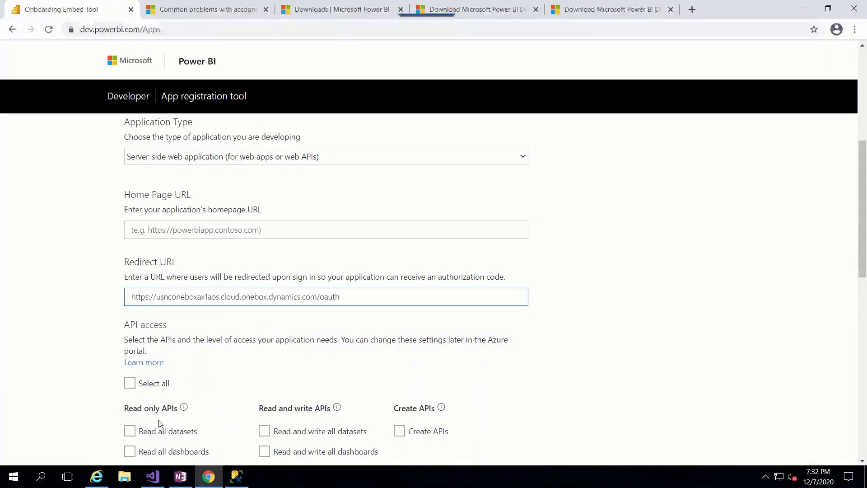
# - Put the PowerBI.com configuration in edit mode, then return to the registration form's Home Page URL
pyautogui.click(96, 478)
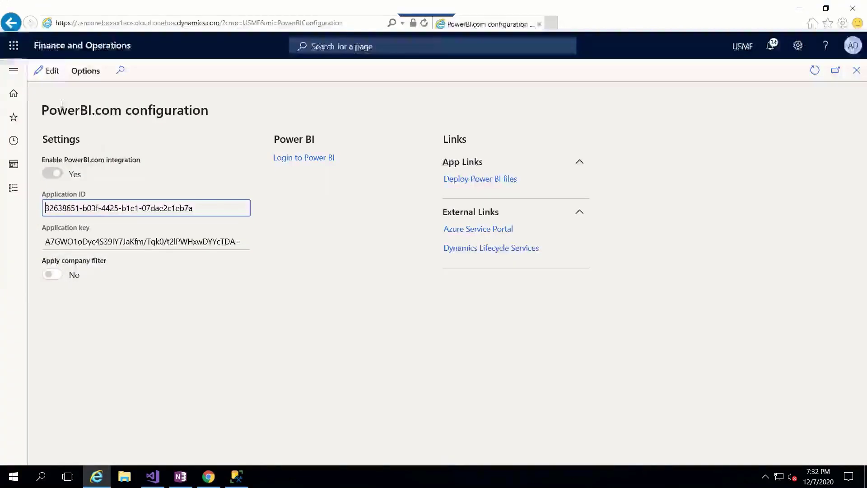
pyautogui.click(52, 71)
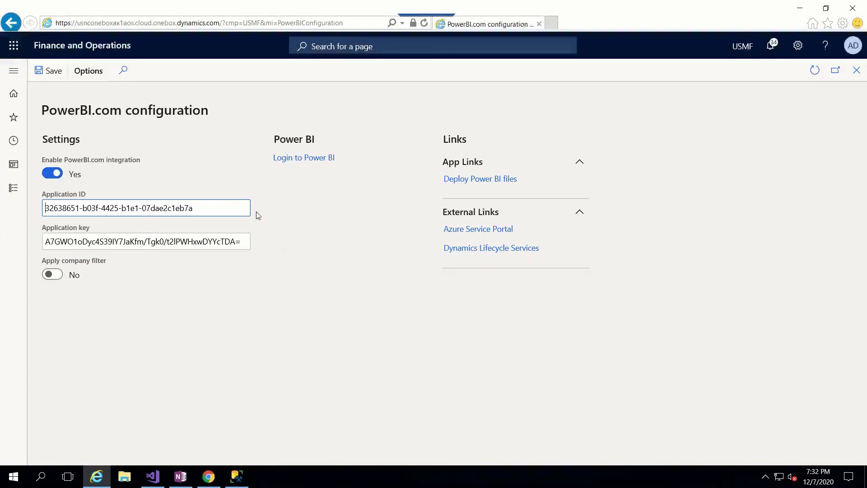
pyautogui.click(209, 477)
pyautogui.click(224, 232)
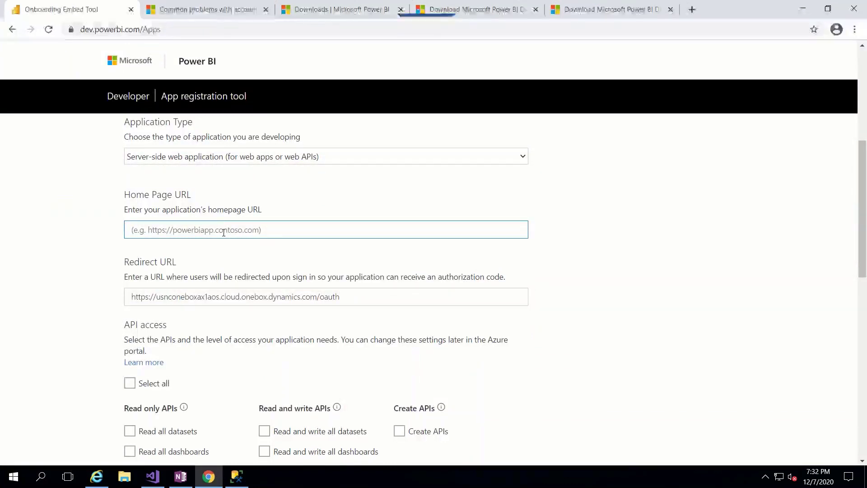
pyautogui.write('www.ax')
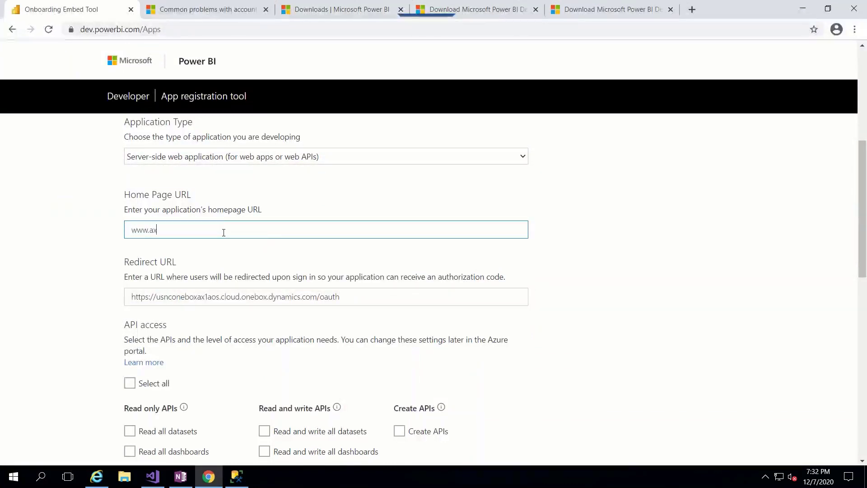
pyautogui.write('aptaschool.com')
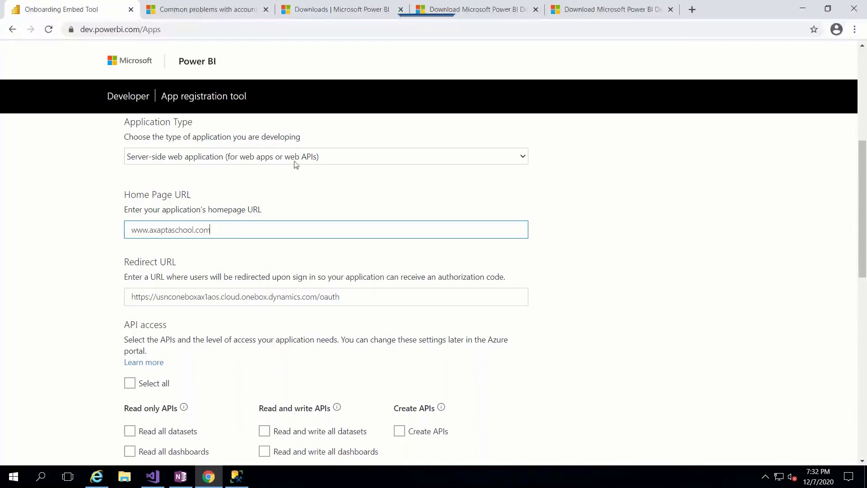
pyautogui.scroll(-1, 316, 204)
pyautogui.scroll(3, 325, 228)
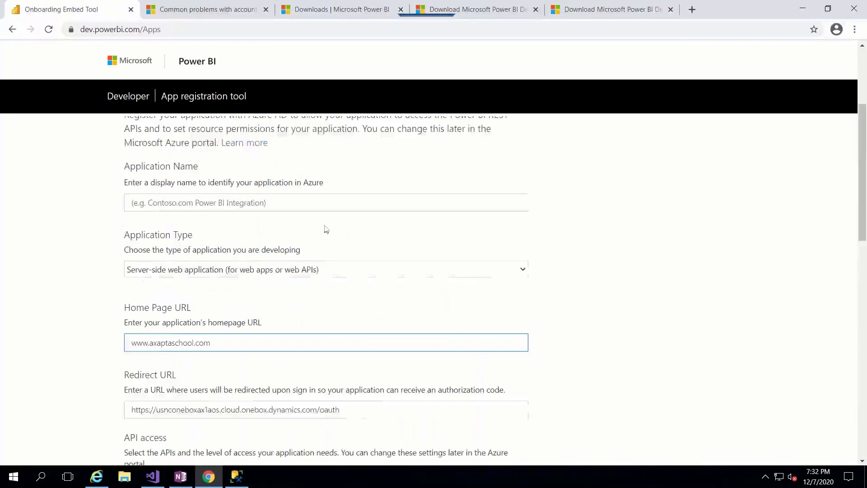
pyautogui.click(277, 203)
pyautogui.write('D3')
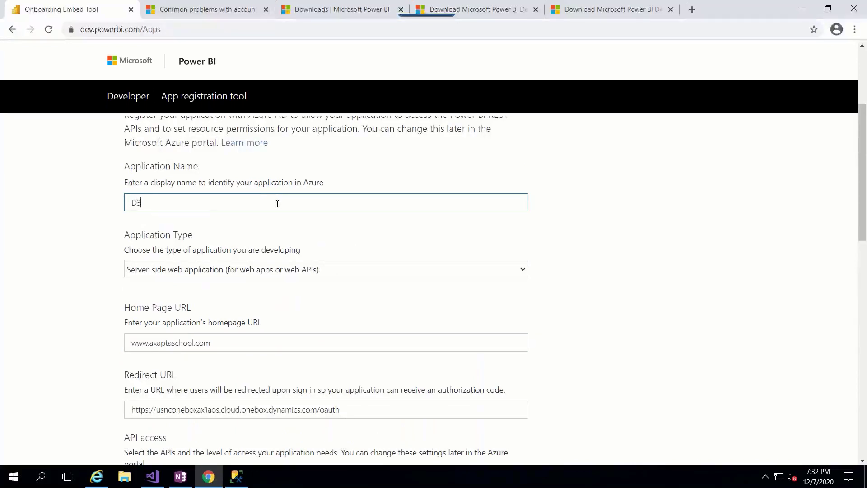
pyautogui.write('65Nov2020')
# - Grant the app every API access permission with Select all
pyautogui.scroll(-5, 277, 203)
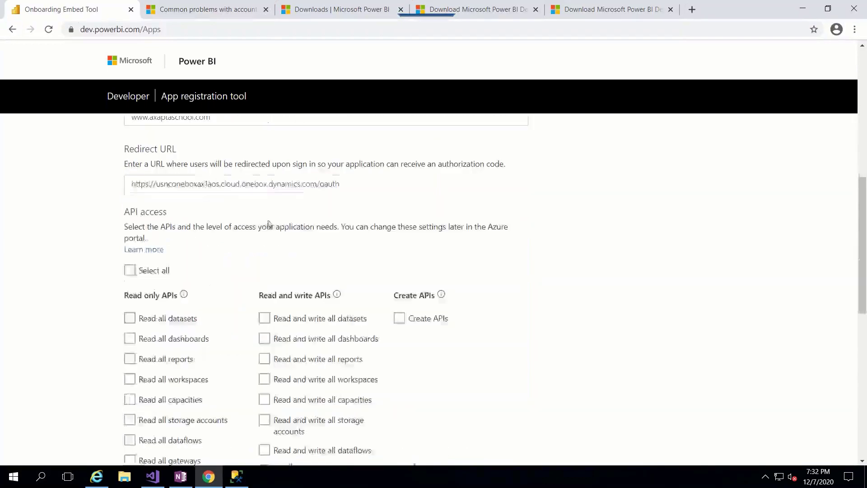
pyautogui.click(130, 271)
pyautogui.scroll(-5, 428, 326)
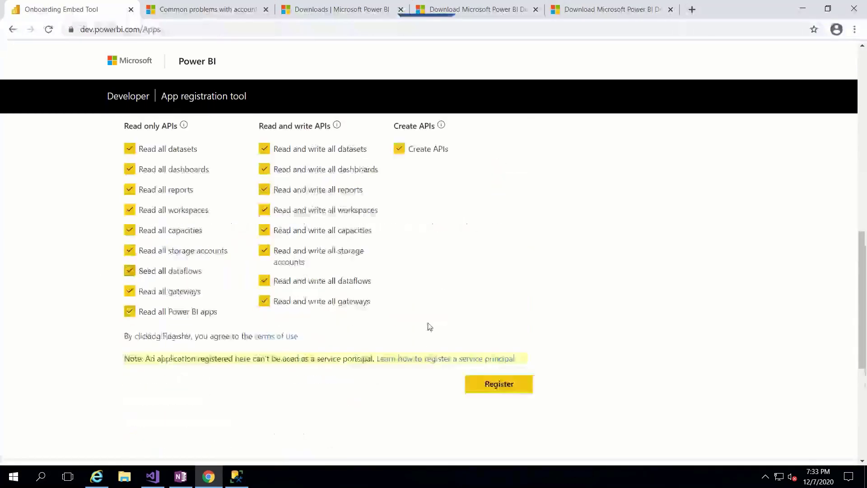
pyautogui.scroll(5, 403, 364)
pyautogui.scroll(5, 406, 366)
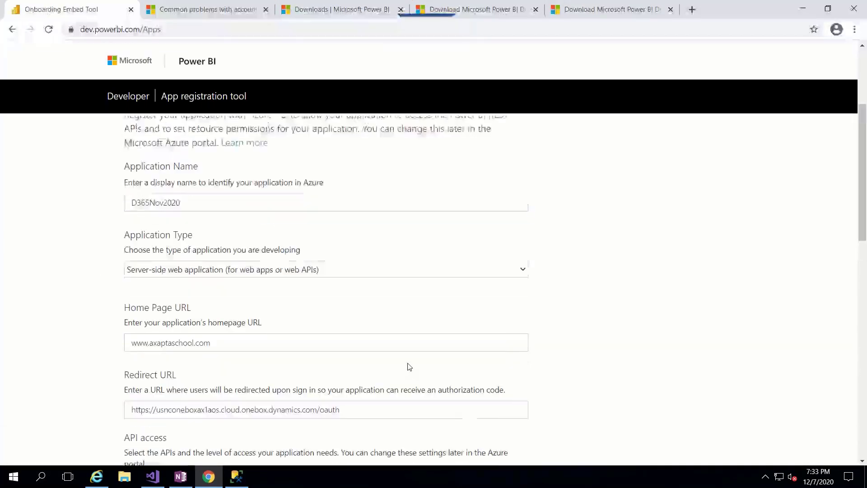
pyautogui.scroll(4, 407, 362)
pyautogui.scroll(-7, 414, 349)
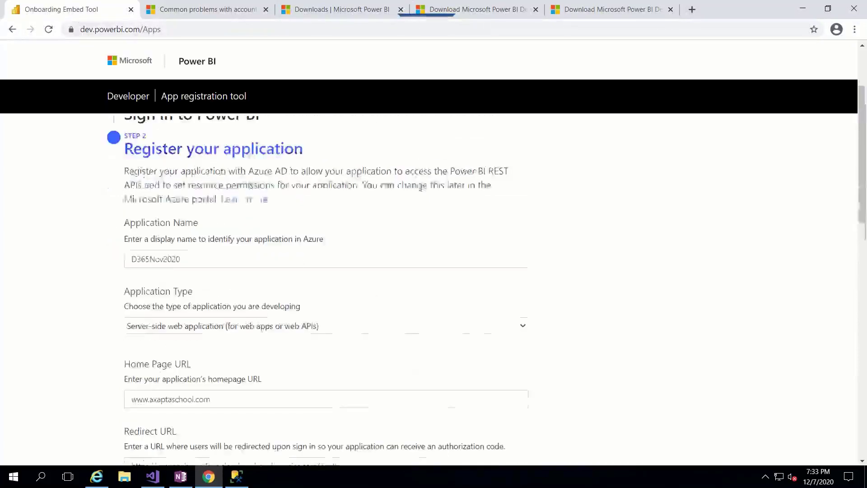
pyautogui.scroll(-5, 517, 373)
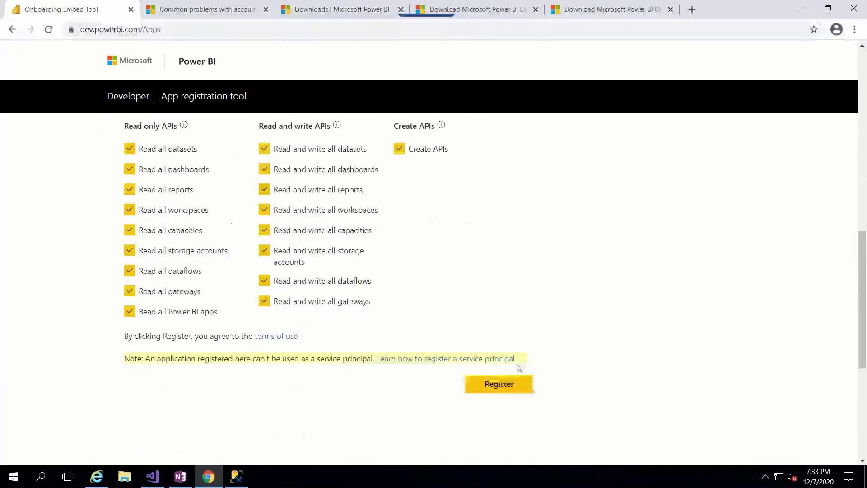
pyautogui.click(499, 388)
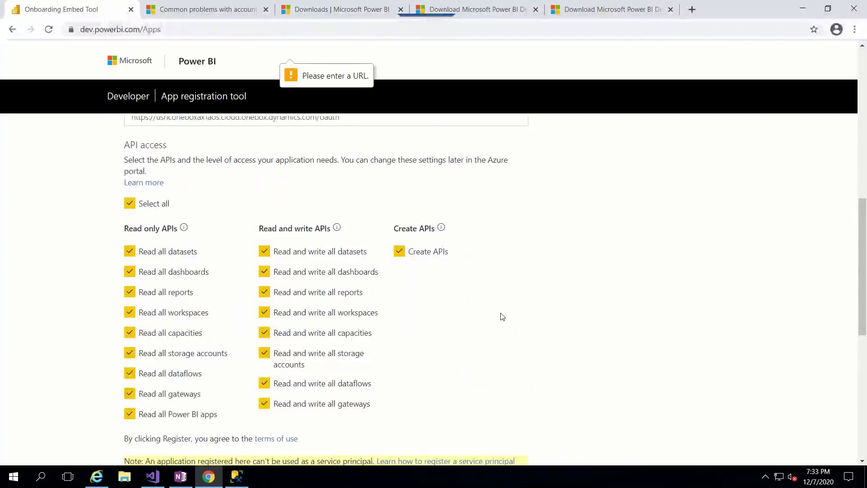
pyautogui.scroll(5, 503, 316)
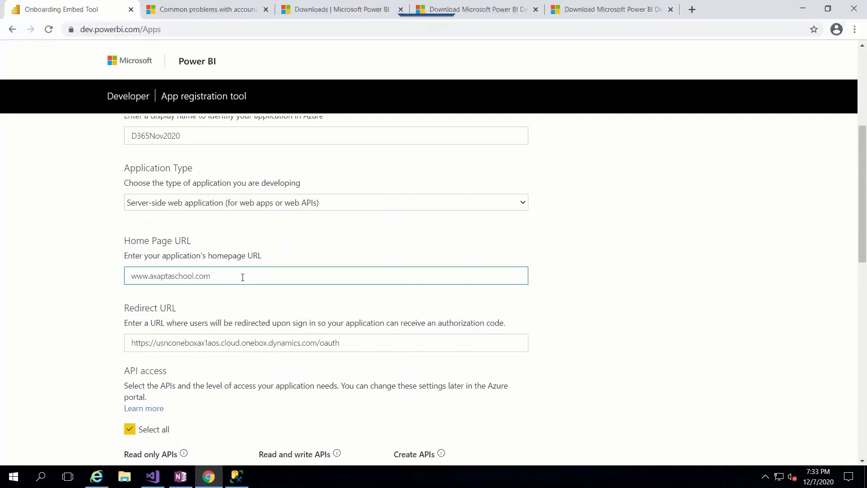
pyautogui.press('Home')
pyautogui.write('http://')
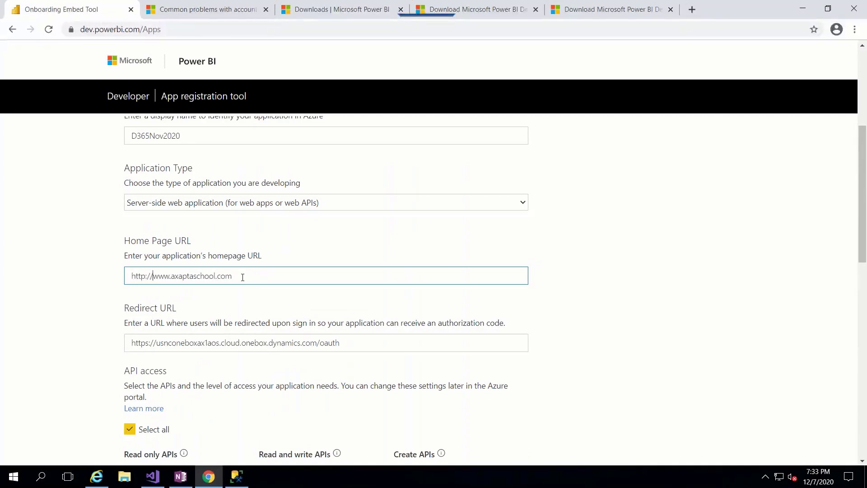
pyautogui.scroll(-10, 527, 283)
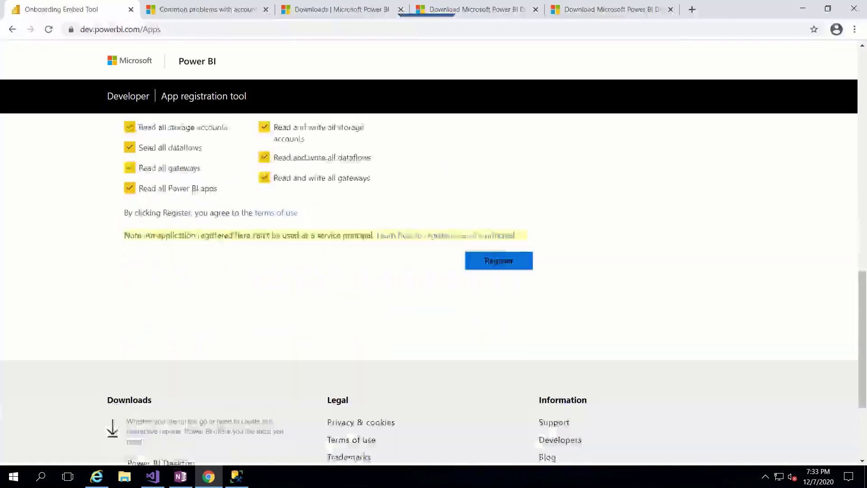
# - Register the app, copy its new Application ID, and select Finance and Operations' Application ID value
pyautogui.click(499, 261)
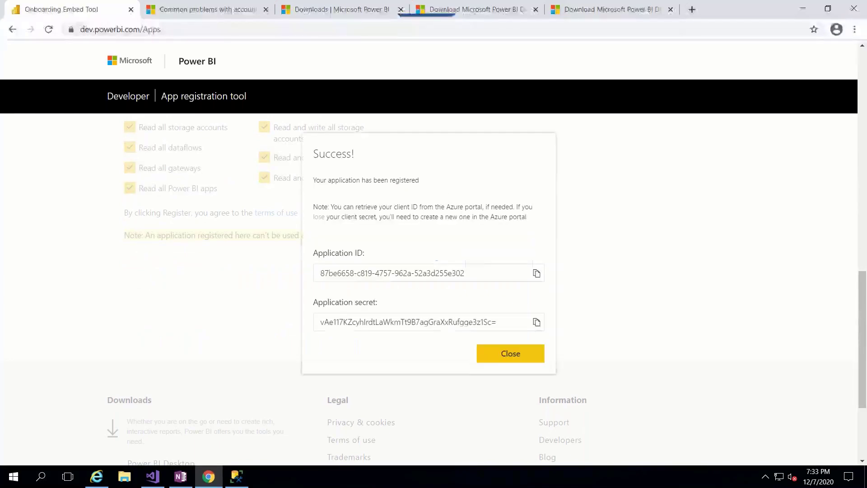
pyautogui.click(537, 273)
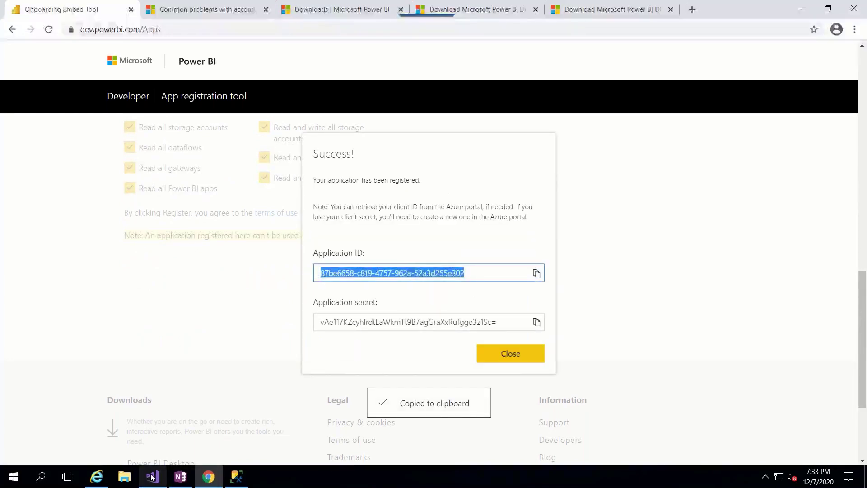
pyautogui.click(108, 480)
pyautogui.click(193, 207)
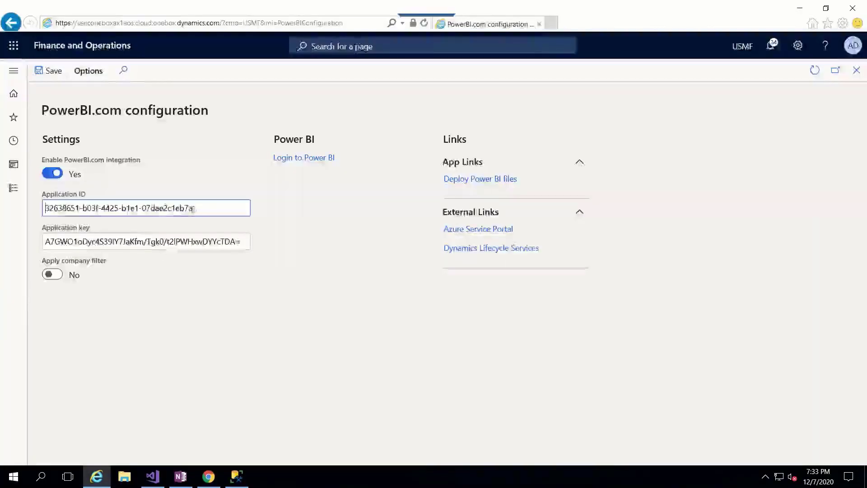
# - Paste the new Application ID, paste the app secret as Application key, and save
pyautogui.hotkey('ctrl', 'a')
pyautogui.hotkey('ctrl', 'v')
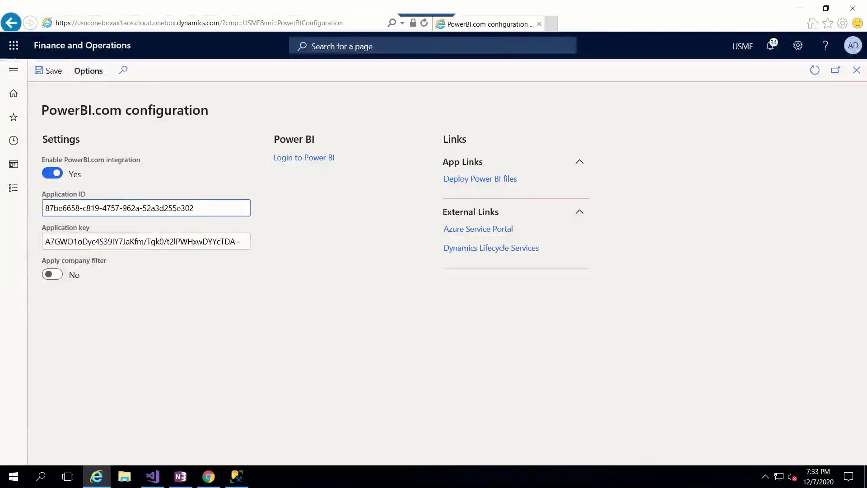
pyautogui.click(209, 477)
pyautogui.click(537, 322)
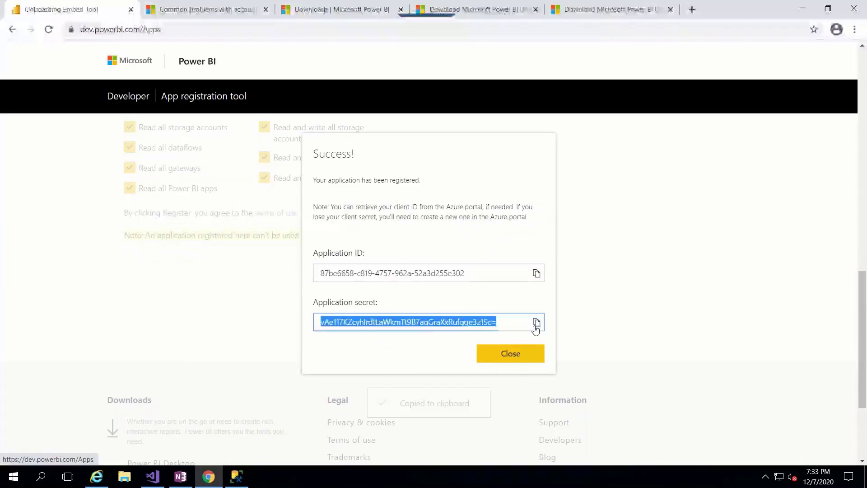
pyautogui.click(96, 476)
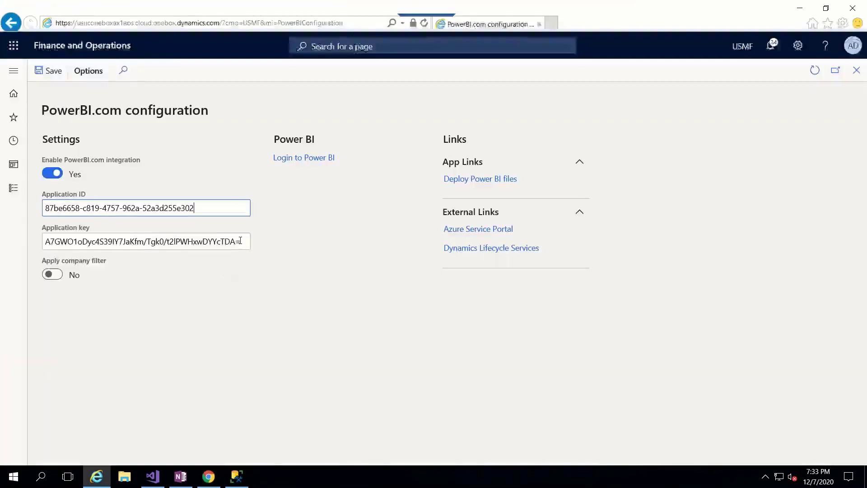
pyautogui.click(237, 244)
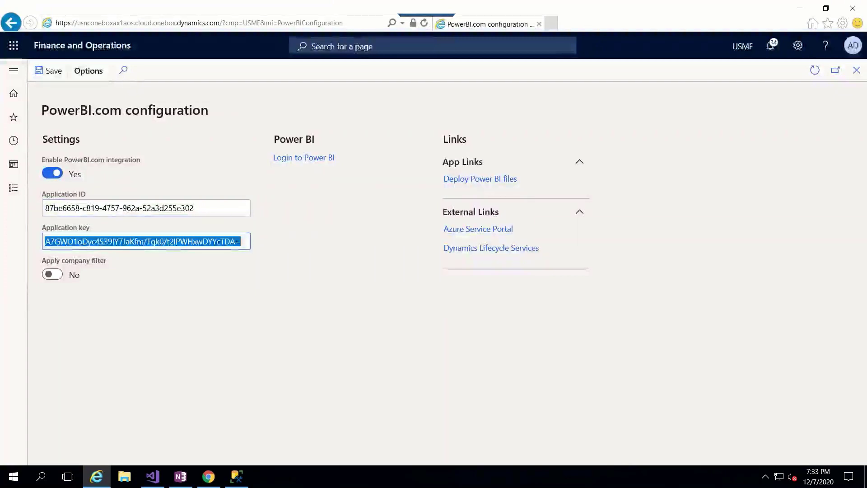
pyautogui.hotkey('ctrl', 'v')
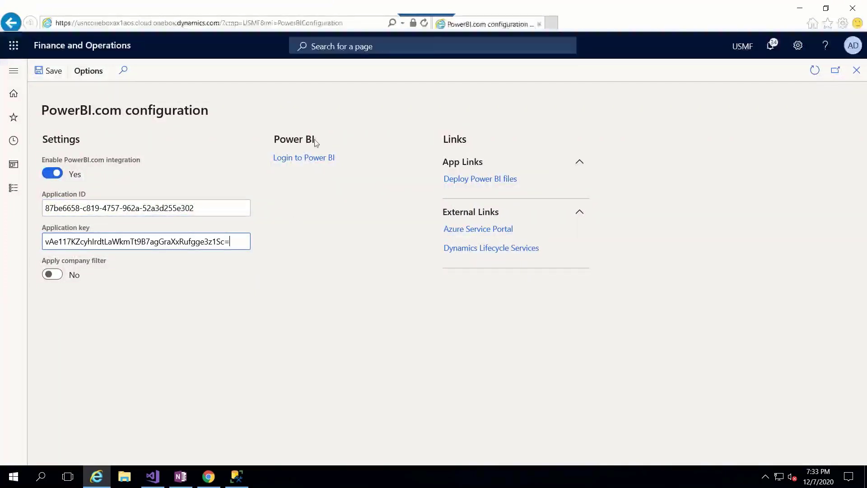
pyautogui.click(51, 71)
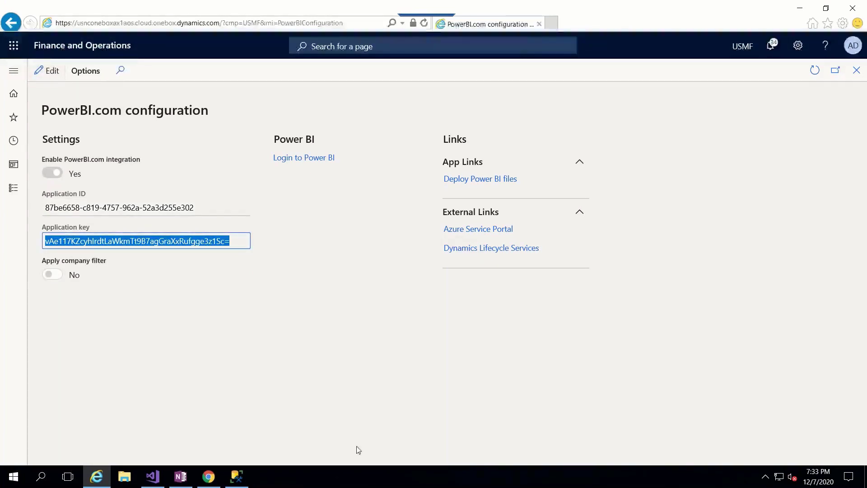
# - Open the tile catalog from Options and start the Power BI authorization sign-in
pyautogui.click(86, 71)
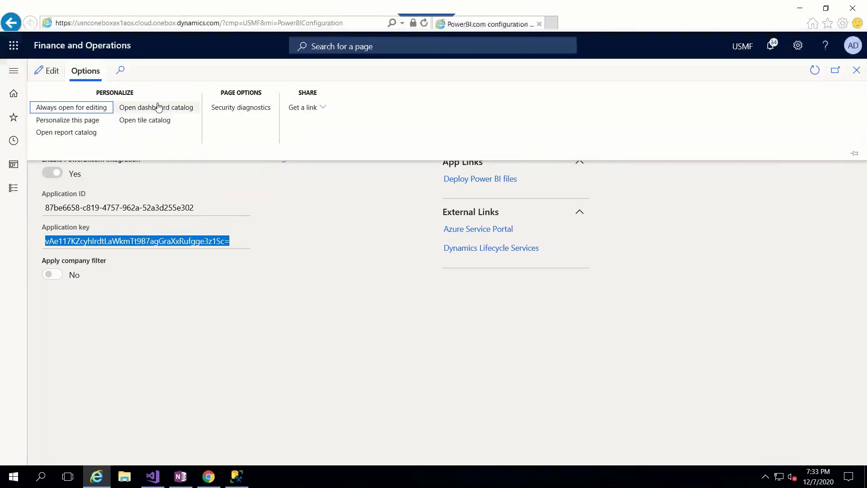
pyautogui.click(155, 119)
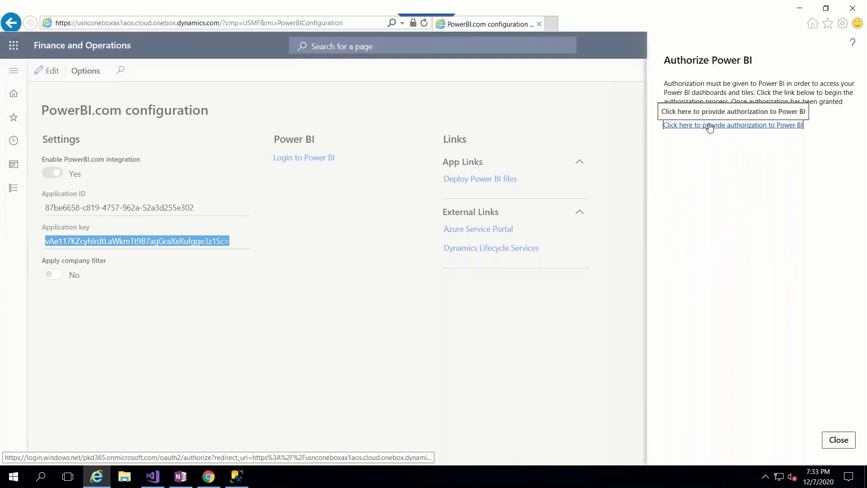
pyautogui.click(725, 126)
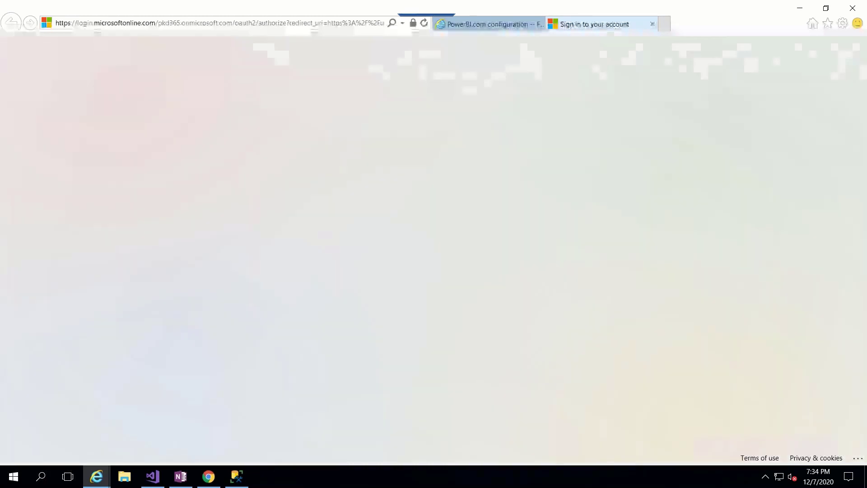
# - Tick 'Consent on behalf of your organization' and accept the requested Power BI permissions
pyautogui.scroll(-5, 411, 188)
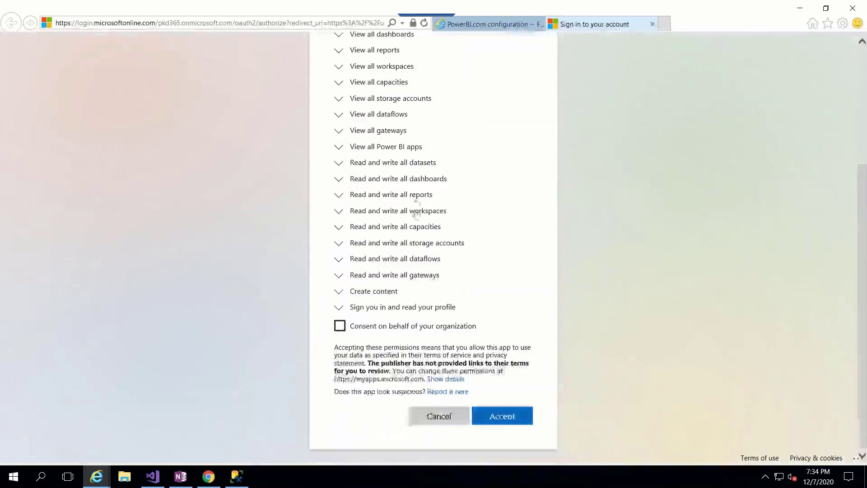
pyautogui.click(339, 326)
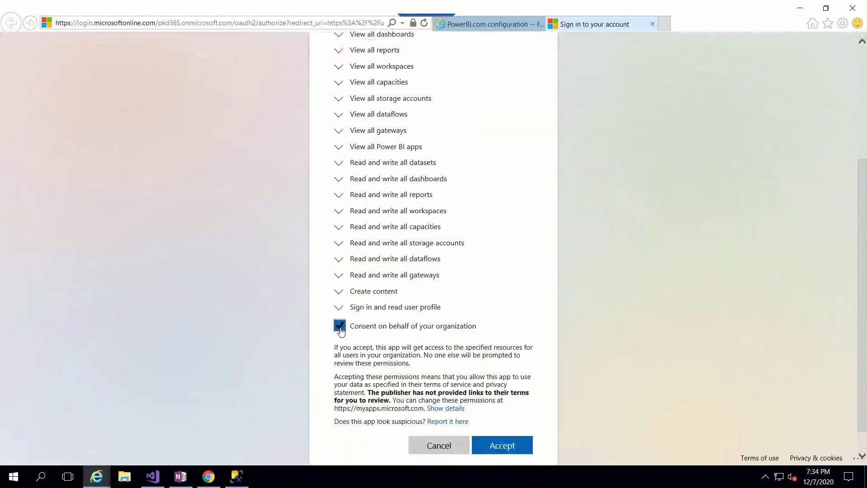
pyautogui.click(498, 446)
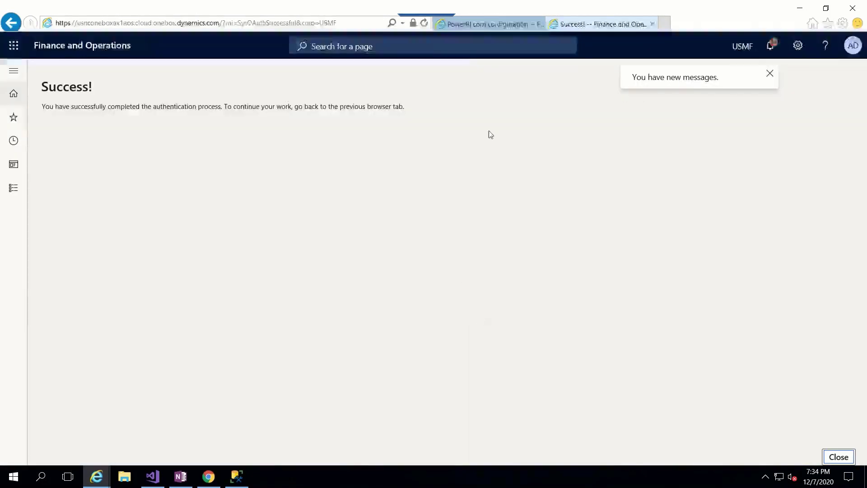
# - Close the Authorize Power BI pane, check the success tab, and reload the PowerBI.com configuration page
pyautogui.click(488, 24)
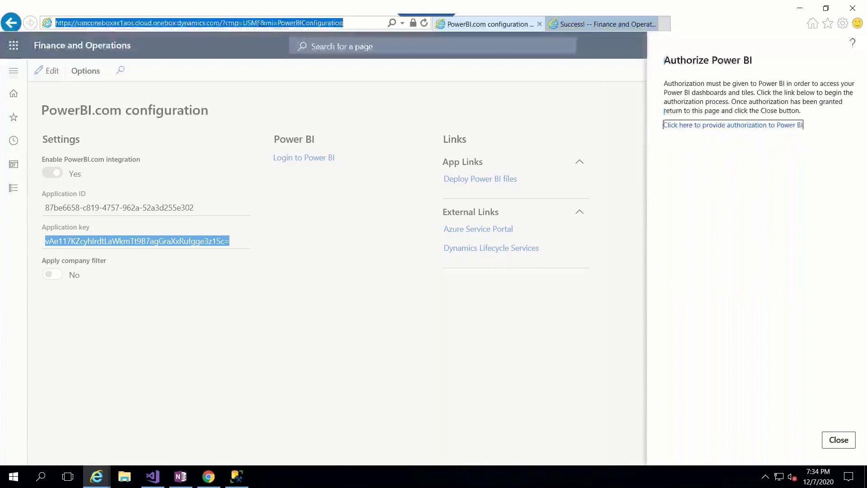
pyautogui.hotkey('ctrl', 'a')
pyautogui.click(542, 448)
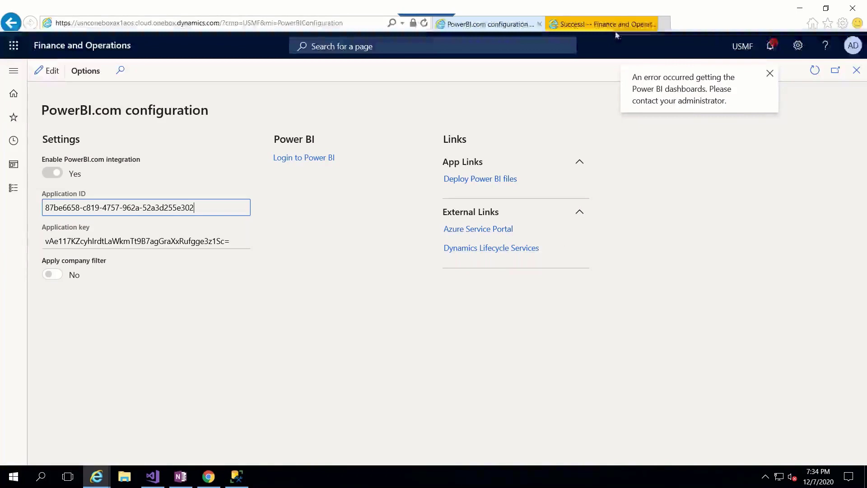
pyautogui.click(600, 24)
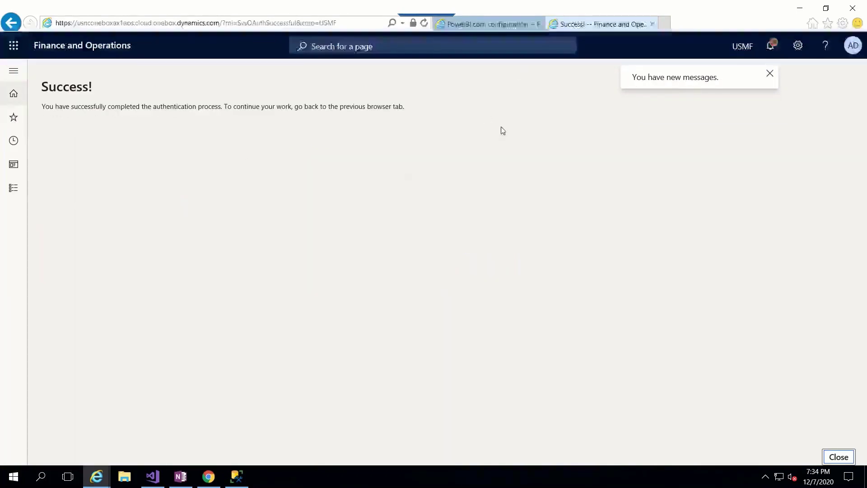
pyautogui.click(487, 24)
pyautogui.click(348, 25)
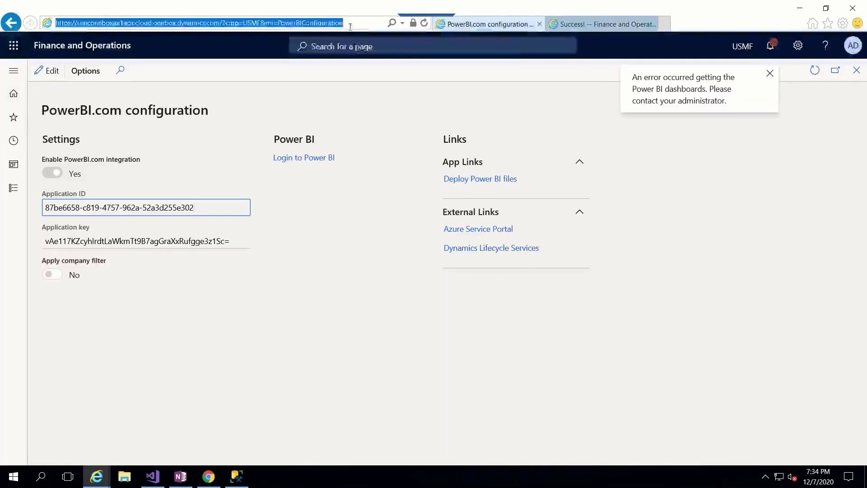
pyautogui.press('Return')
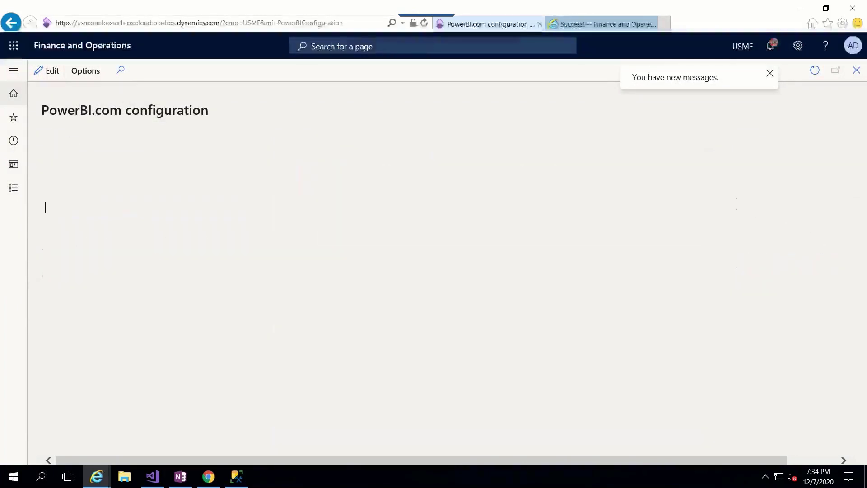
pyautogui.click(700, 175)
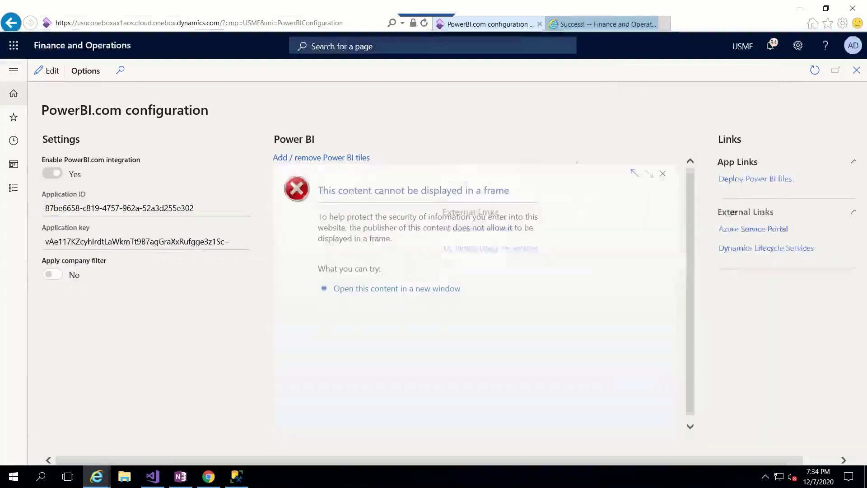
pyautogui.click(89, 70)
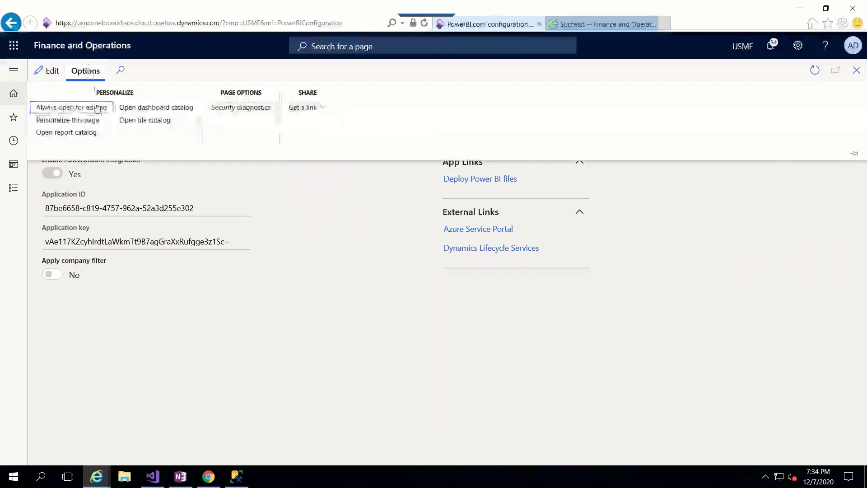
pyautogui.click(145, 120)
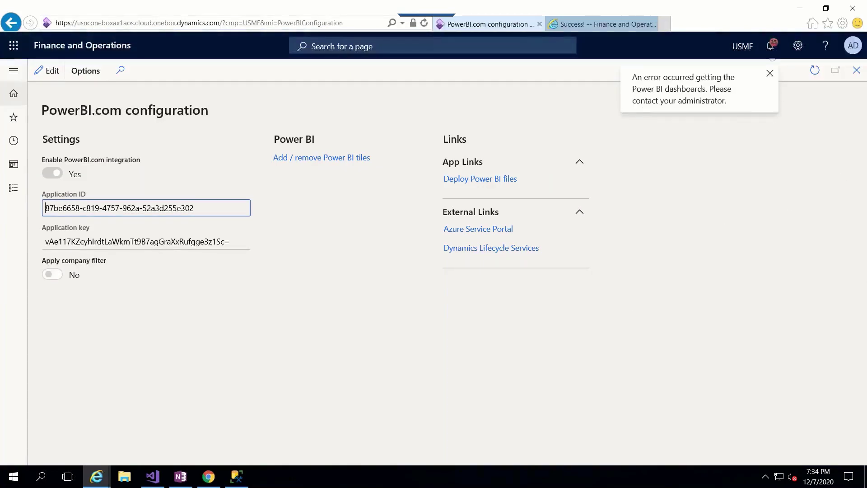
pyautogui.click(771, 53)
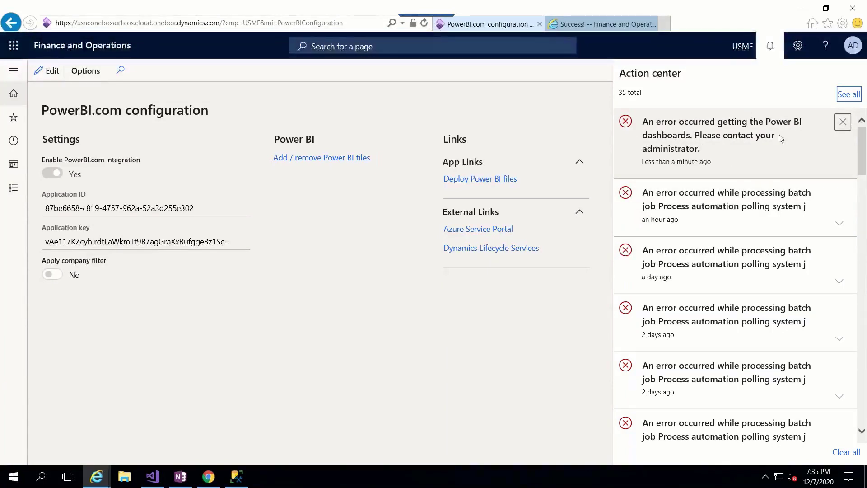
pyautogui.click(843, 95)
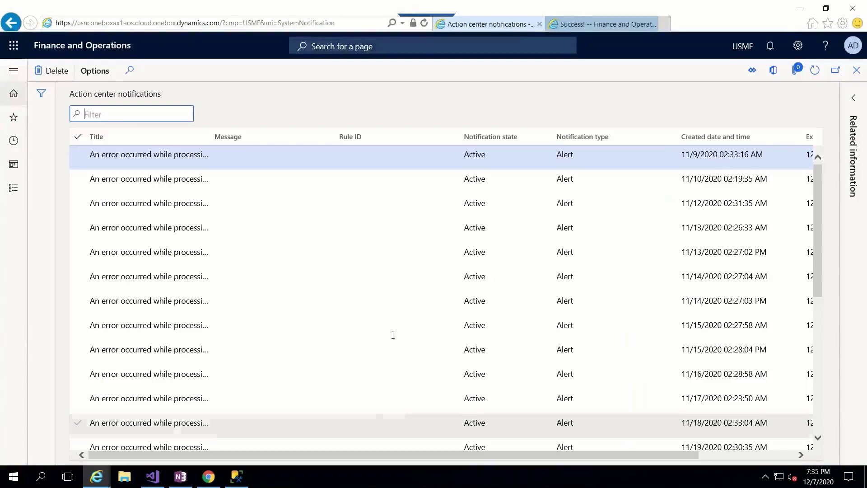
pyautogui.click(10, 23)
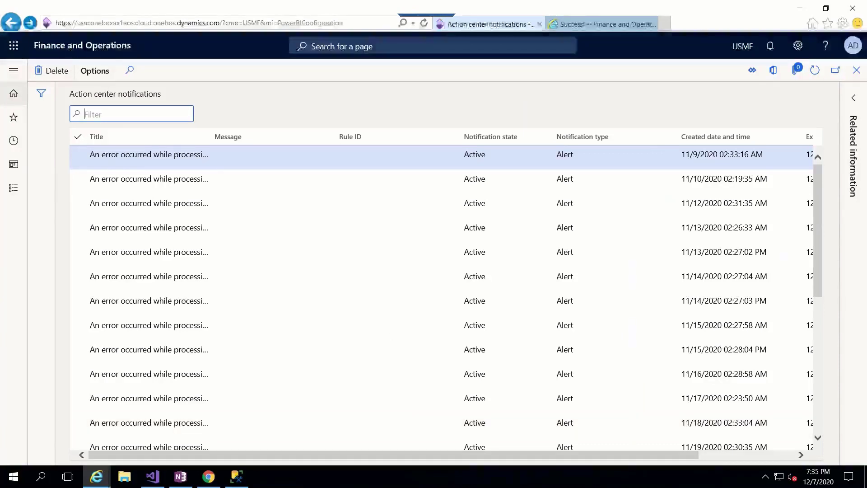